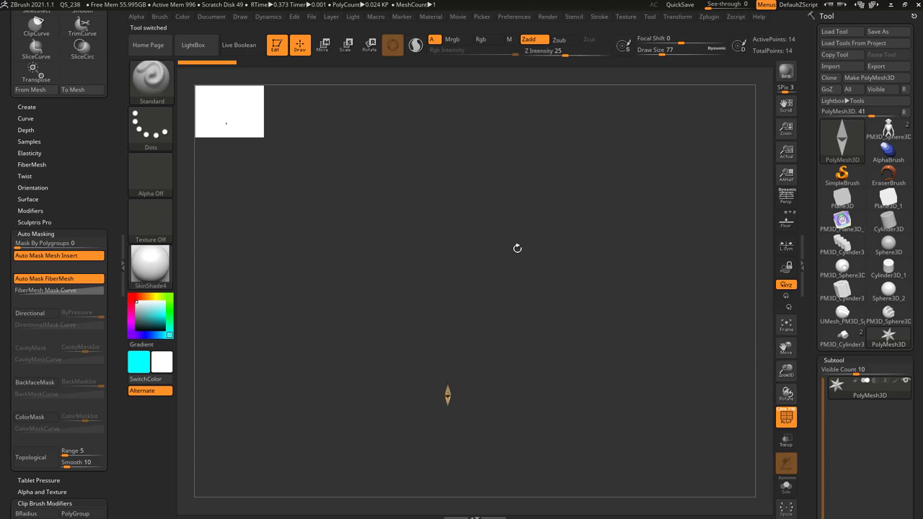
Load the DemoSoldier.ZTL model from the LightBox tool library
{"action": "key", "text": "comma"}
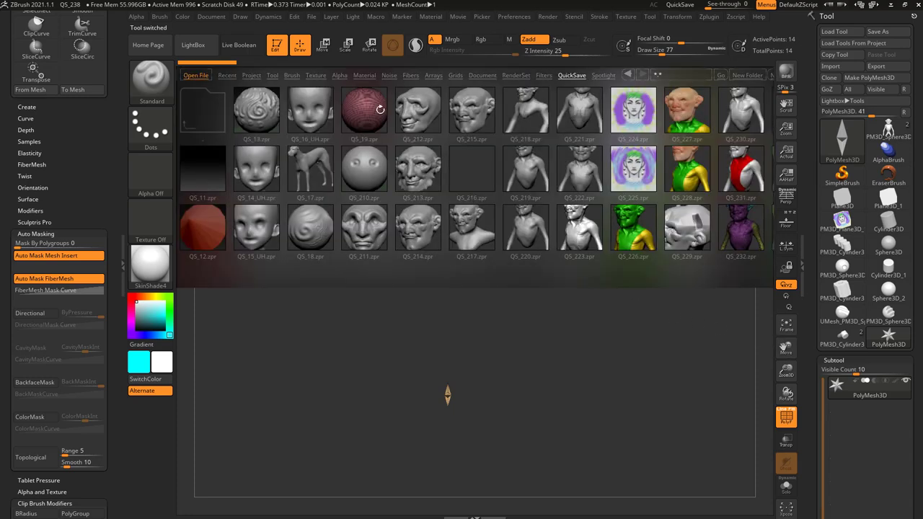
{"action": "left_click", "coordinate": [273, 76]}
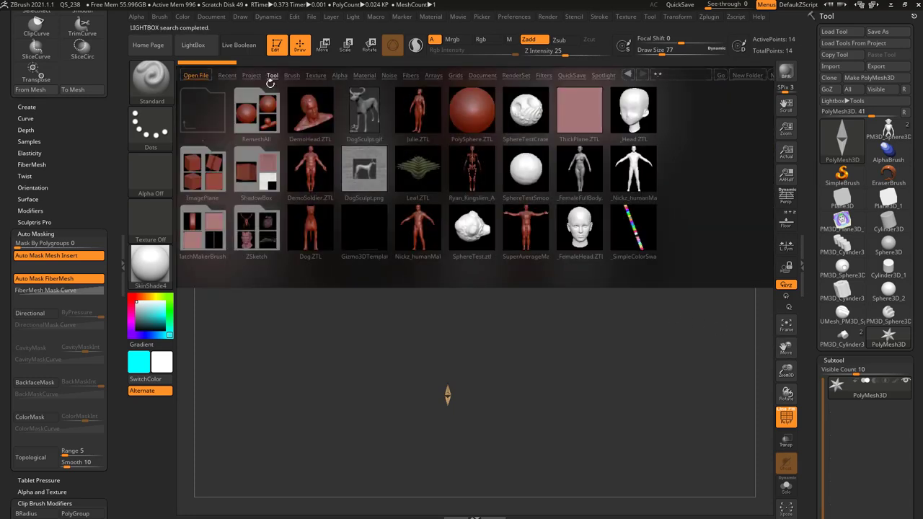
{"action": "left_click", "coordinate": [312, 172]}
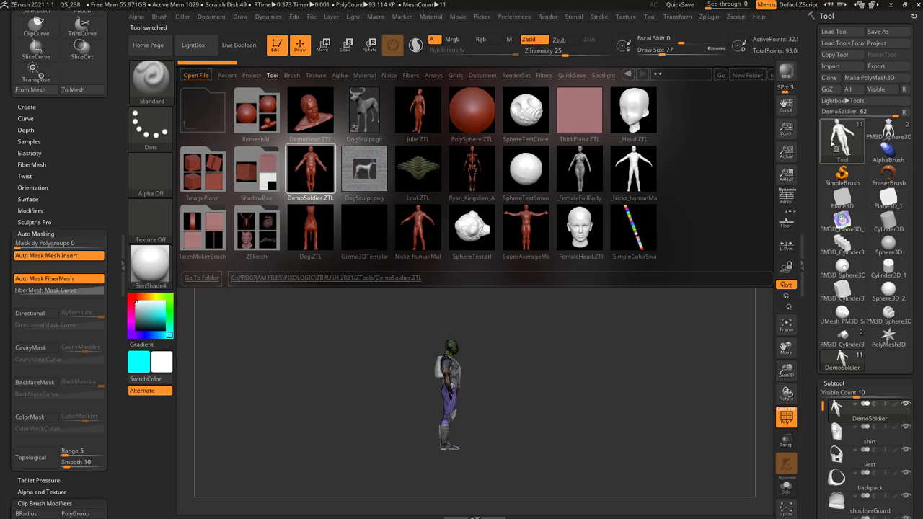
{"action": "key", "text": "comma"}
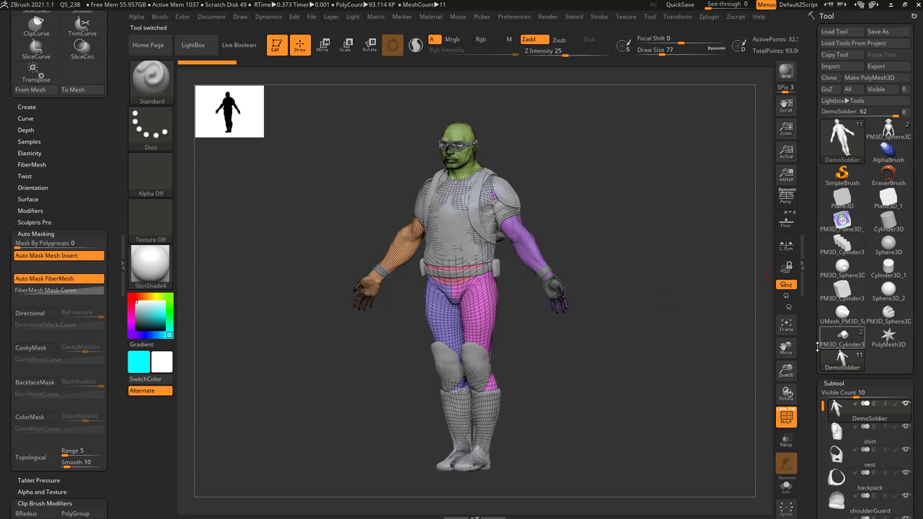
Make the two-part PM3D_Cylinder3D model the active tool, followed by the PM3D_Sphere3D creature model
{"action": "left_click_drag", "start_coordinate": [816, 346], "coordinate": [863, 217]}
{"action": "mouse_move", "coordinate": [865, 215]}
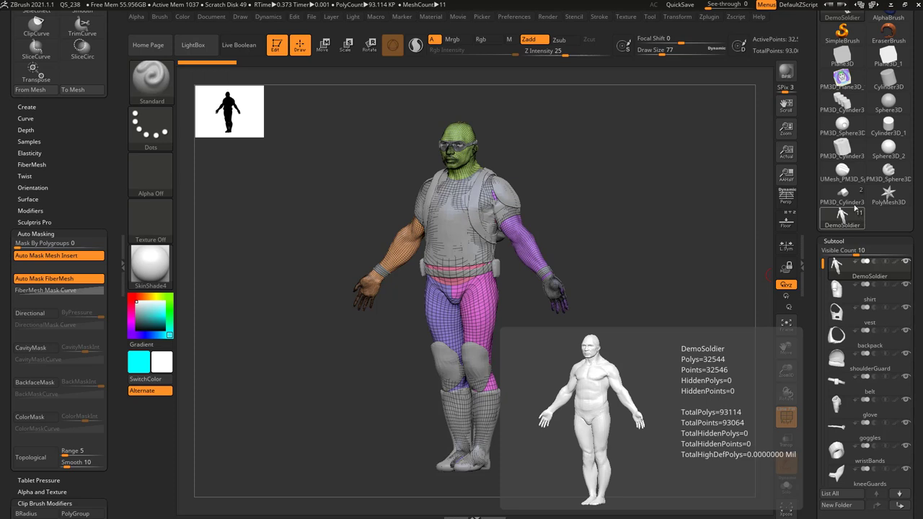
{"action": "left_click", "coordinate": [842, 196]}
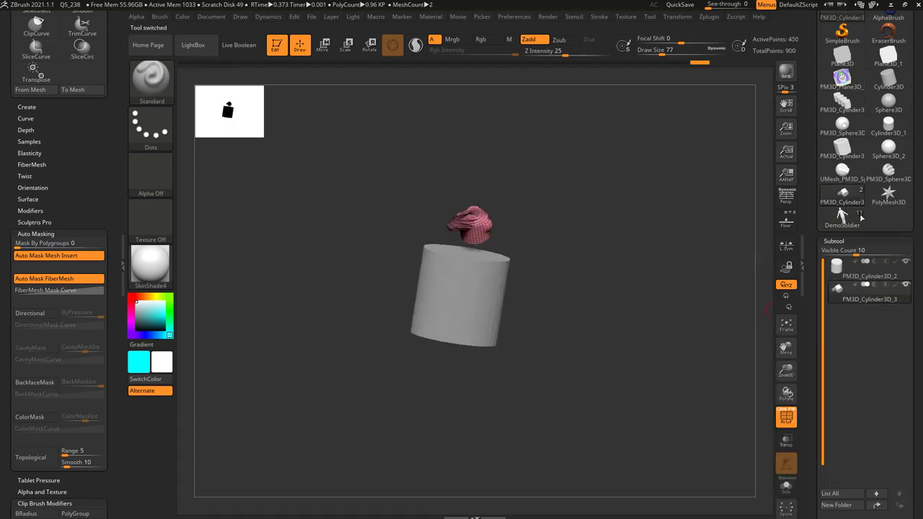
{"action": "left_click_drag", "start_coordinate": [808, 77], "coordinate": [804, 179]}
{"action": "left_click", "coordinate": [889, 94]}
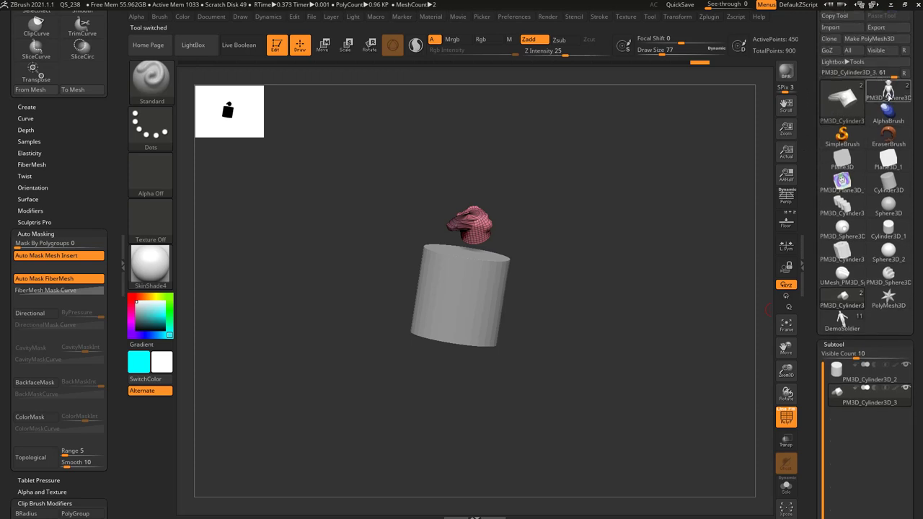
{"action": "left_click_drag", "start_coordinate": [678, 293], "coordinate": [598, 301]}
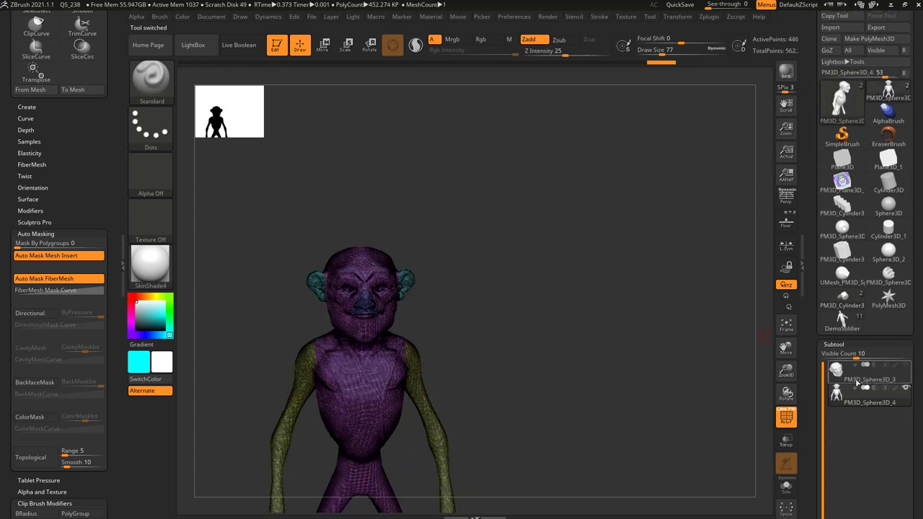
Switch between the creature's head and body subtools, with Solo mode turned on and PolyFrame turned off
{"action": "left_click", "coordinate": [858, 381]}
{"action": "left_click_drag", "start_coordinate": [720, 358], "coordinate": [796, 428]}
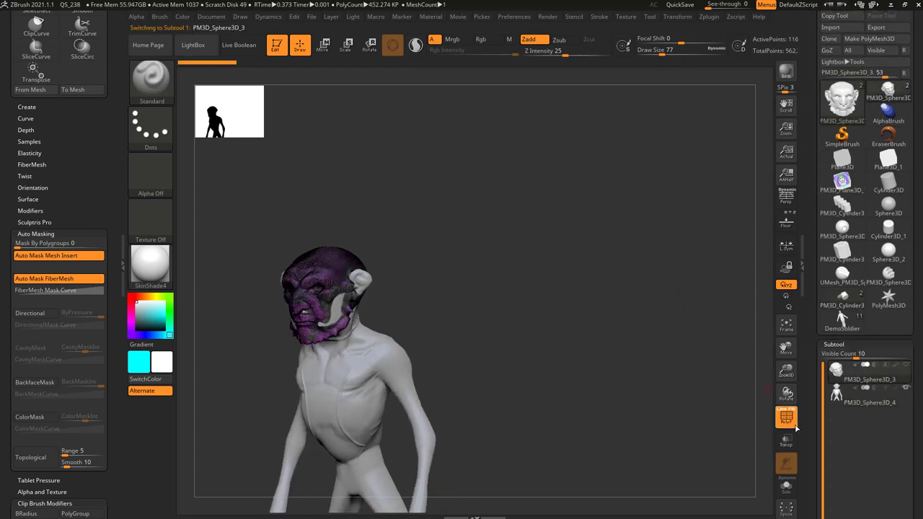
{"action": "left_click", "coordinate": [782, 494]}
{"action": "mouse_move", "coordinate": [680, 437]}
{"action": "left_mouse_down"}
{"action": "mouse_move", "coordinate": [721, 441]}
{"action": "mouse_move", "coordinate": [688, 436]}
{"action": "left_mouse_up"}
{"action": "left_click", "coordinate": [785, 417]}
{"action": "left_click_drag", "start_coordinate": [691, 397], "coordinate": [707, 365]}
{"action": "left_click", "coordinate": [868, 408]}
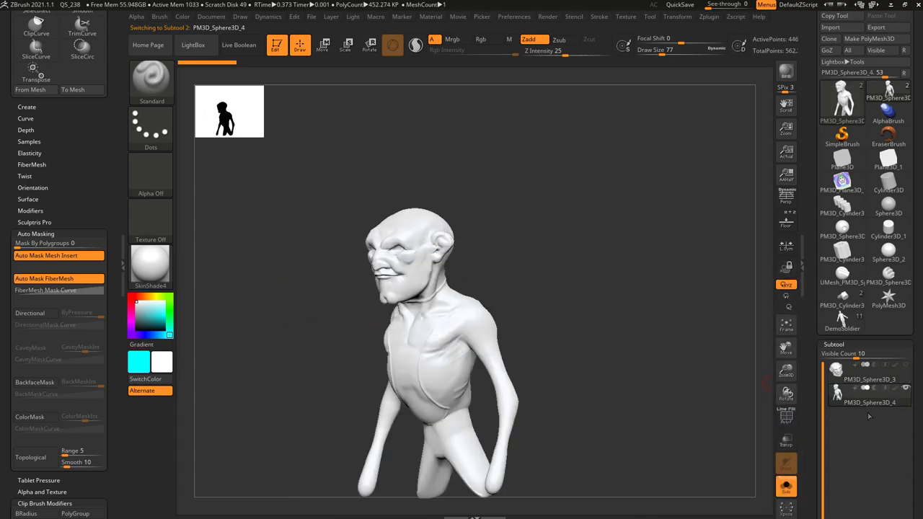
Make DemoSoldier the active tool again and bring its full subtool list into view
{"action": "left_click", "coordinate": [842, 322]}
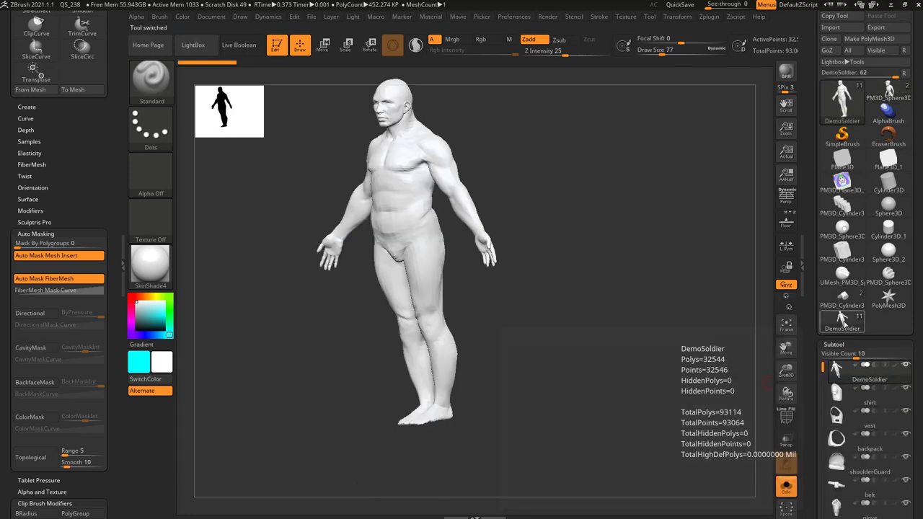
{"action": "left_click_drag", "start_coordinate": [664, 263], "coordinate": [735, 300]}
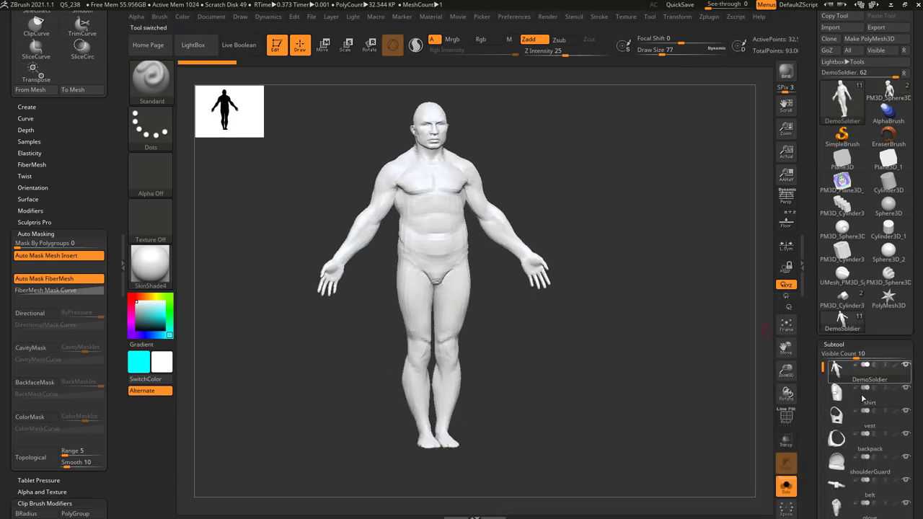
{"action": "left_click_drag", "start_coordinate": [724, 413], "coordinate": [665, 393], "text": "shift"}
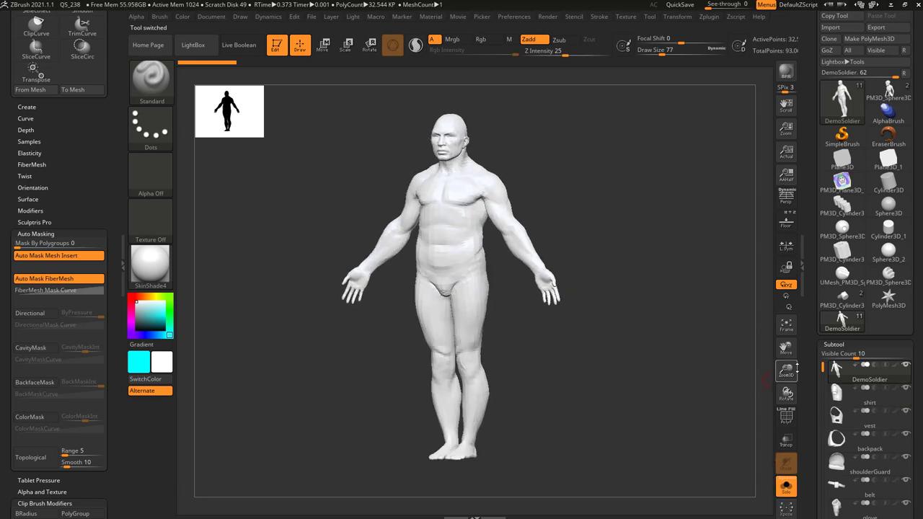
{"action": "left_click_drag", "start_coordinate": [815, 383], "coordinate": [815, 271]}
{"action": "scroll", "coordinate": [814, 270], "scroll_direction": "up", "scroll_amount": 5}
{"action": "mouse_move", "coordinate": [878, 135]}
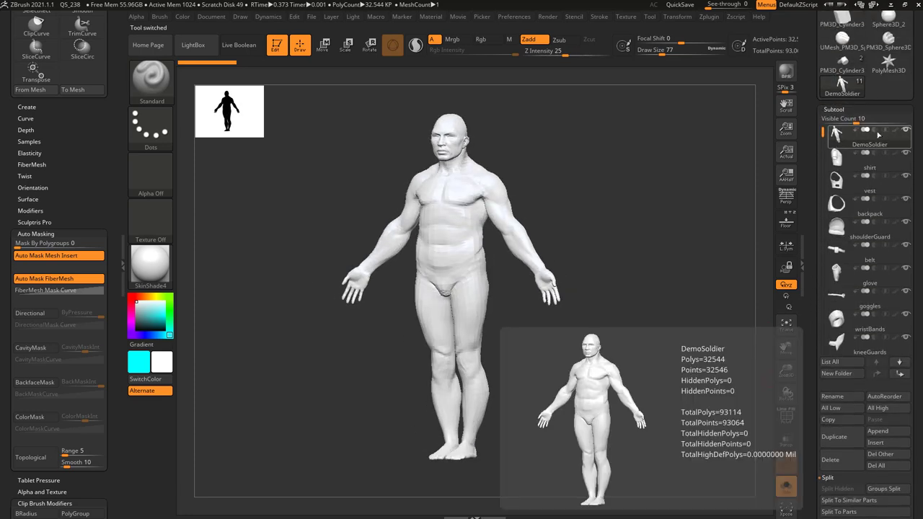
Select the shirt subtool and step down one by one through the subtools below it
{"action": "left_click", "coordinate": [870, 167]}
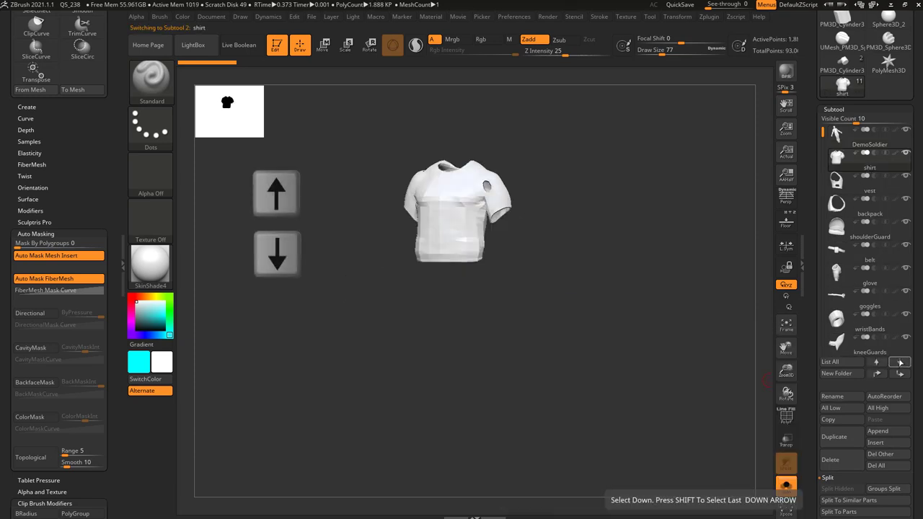
{"action": "left_click", "coordinate": [900, 362]}
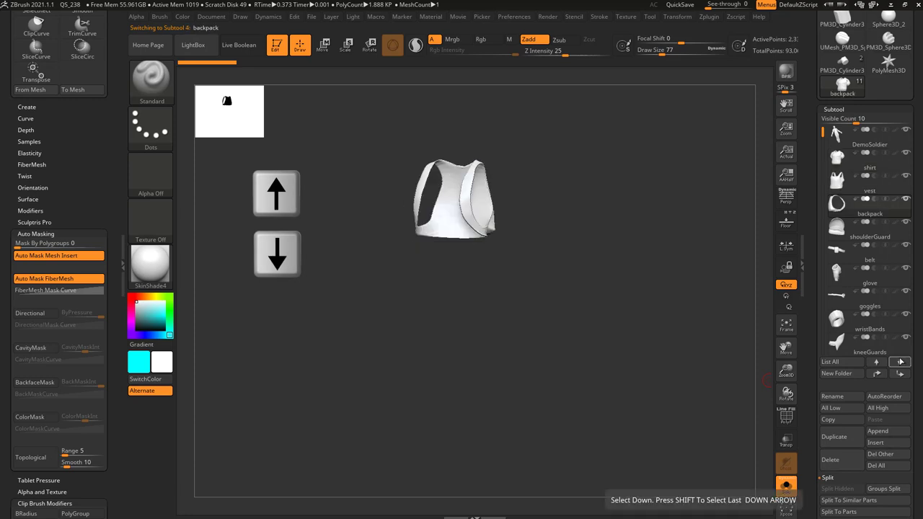
{"action": "left_click", "coordinate": [899, 362]}
{"action": "left_click", "coordinate": [900, 362]}
Step back up to the DemoSoldier subtool, then jump to the last subtool, boots, and back to the first
{"action": "key", "text": "Up"}
{"action": "key", "text": "Up"}
{"action": "key", "text": "Up"}
{"action": "key", "text": "Up"}
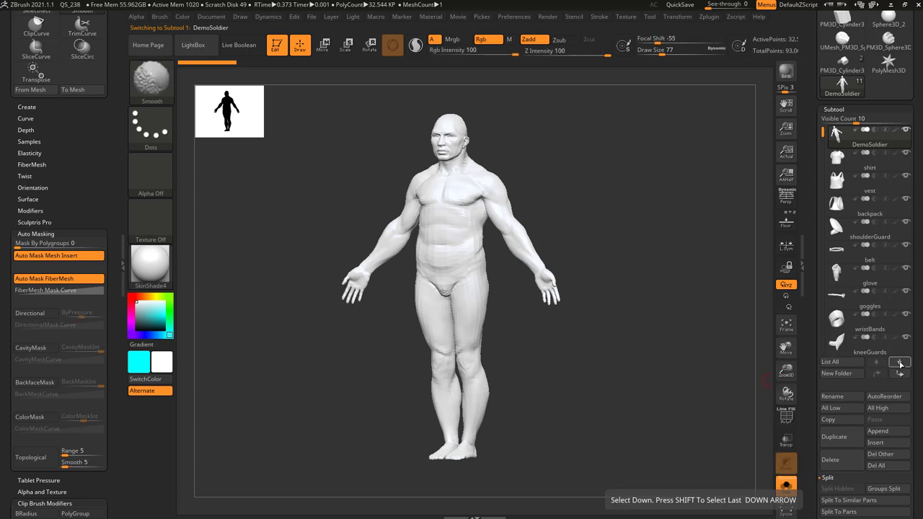
{"action": "left_click", "coordinate": [899, 362], "text": "shift"}
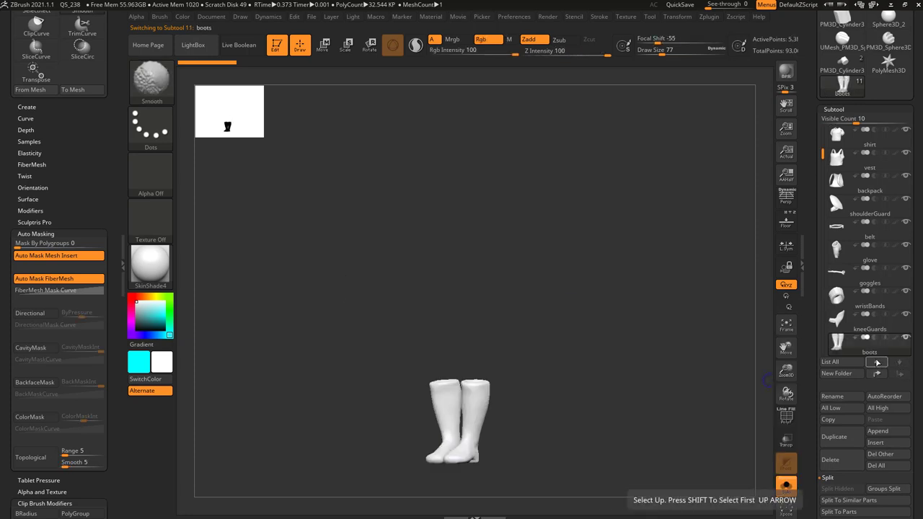
{"action": "left_click", "coordinate": [876, 363], "text": "shift"}
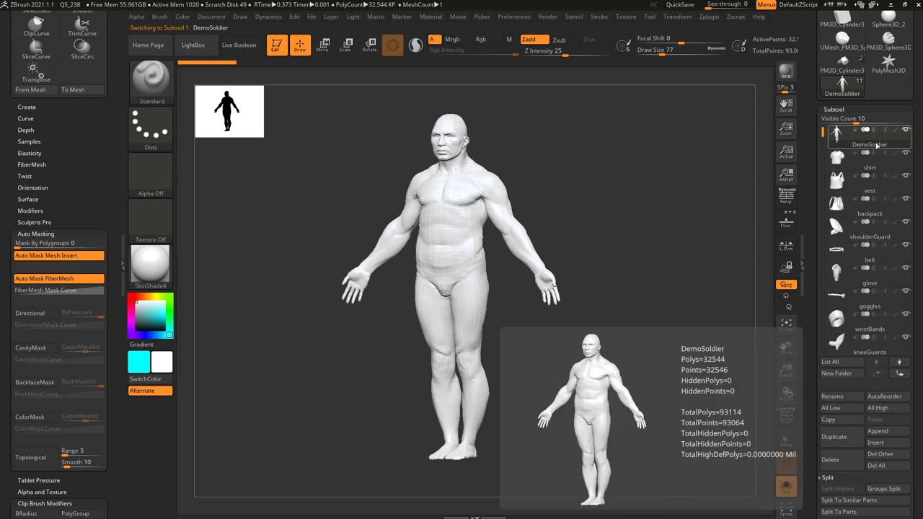
Move the DemoSoldier subtool down four places in the list, then send it to the last position
{"action": "left_click", "coordinate": [898, 374]}
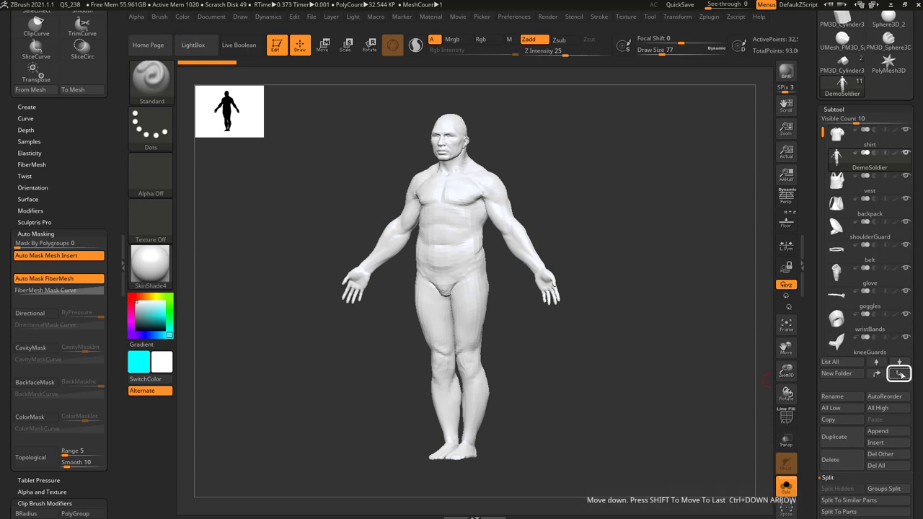
{"action": "left_click", "coordinate": [899, 374]}
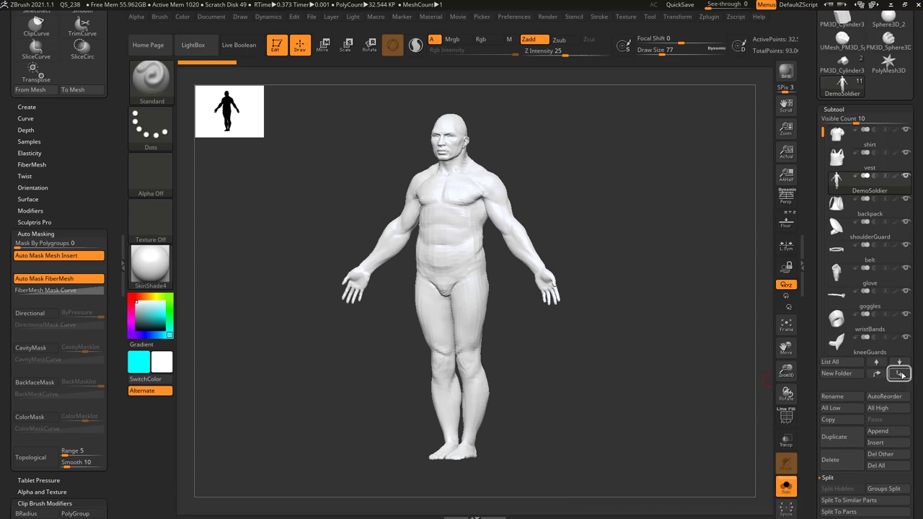
{"action": "left_click", "coordinate": [869, 190]}
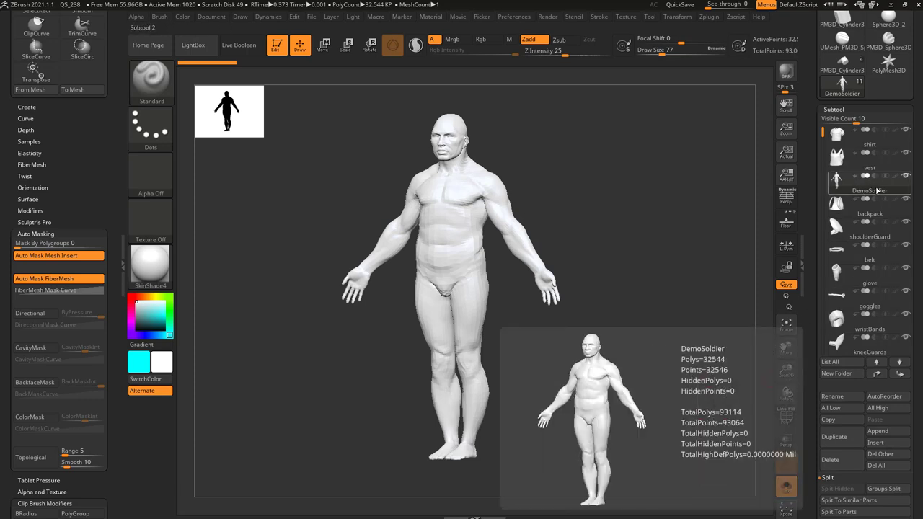
{"action": "left_click", "coordinate": [900, 374]}
{"action": "left_click", "coordinate": [900, 375]}
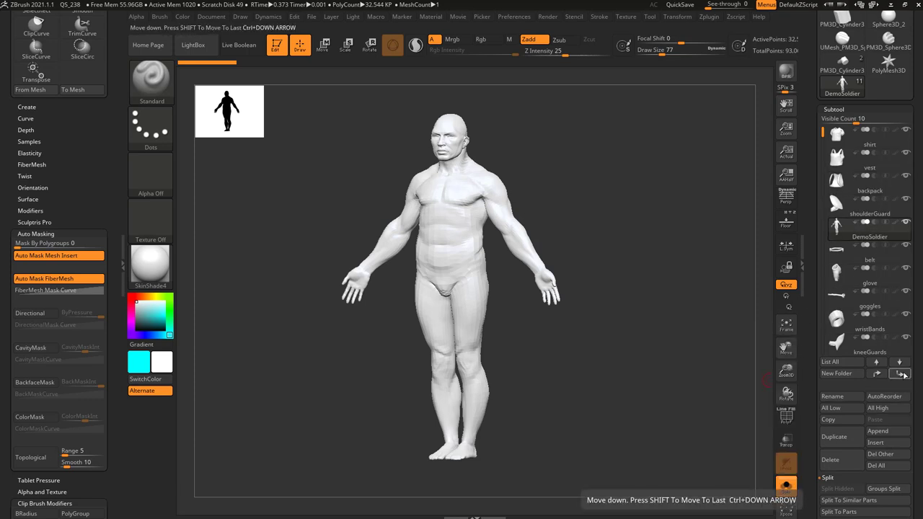
{"action": "key", "text": "shift"}
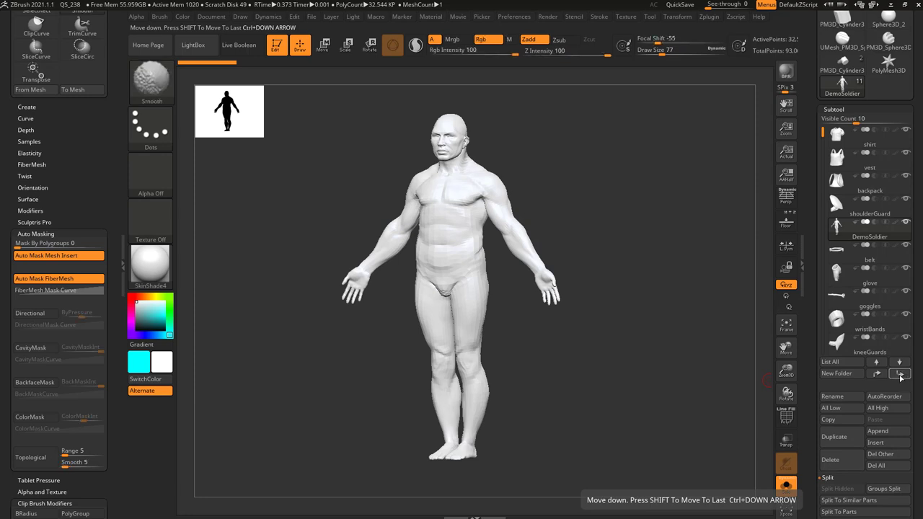
{"action": "left_click", "coordinate": [901, 374], "text": "shift"}
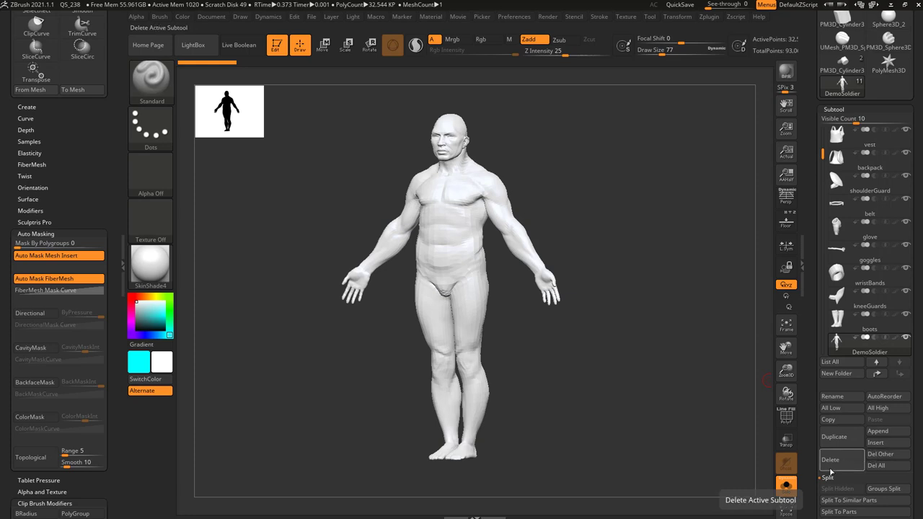
Turn off Solo mode and move the shoulderGuard subtool to the end of the subtool list
{"action": "left_click", "coordinate": [786, 486]}
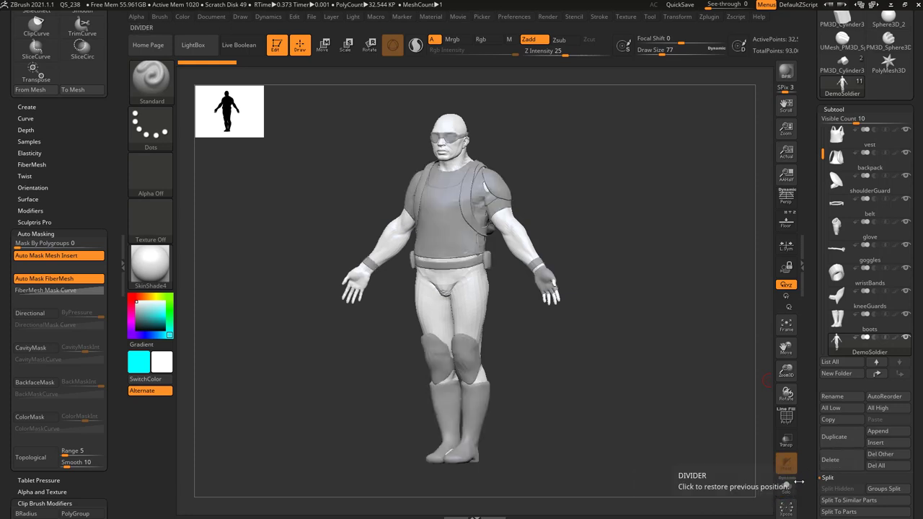
{"action": "left_click", "coordinate": [496, 177], "text": "alt"}
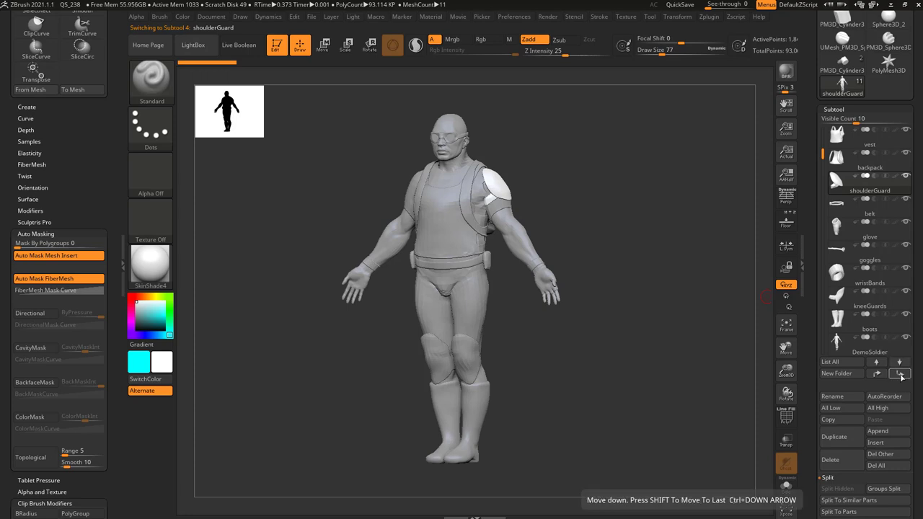
{"action": "key", "text": "shift"}
{"action": "left_click", "coordinate": [899, 374], "text": "shift"}
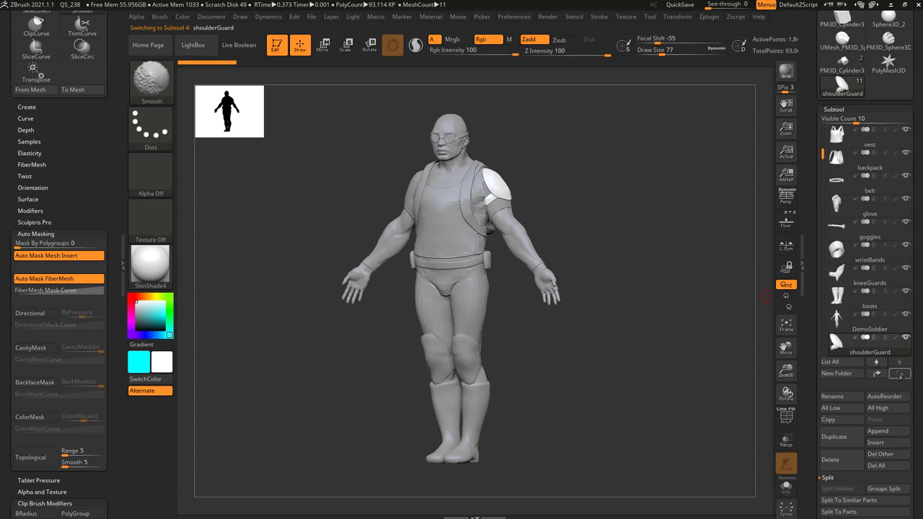
{"action": "left_click", "coordinate": [862, 321]}
{"action": "left_click", "coordinate": [867, 351]}
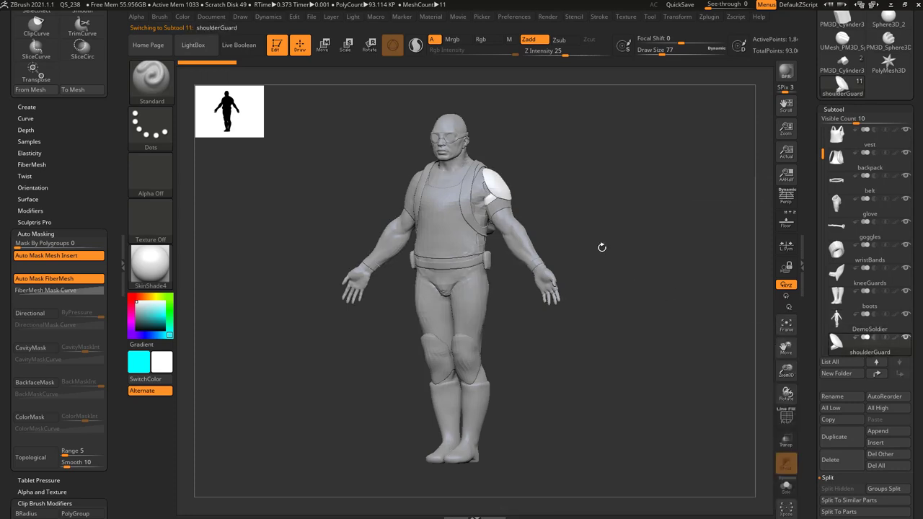
Select the wristBands subtool by picking it directly on the soldier model
{"action": "left_click_drag", "start_coordinate": [668, 303], "coordinate": [666, 338]}
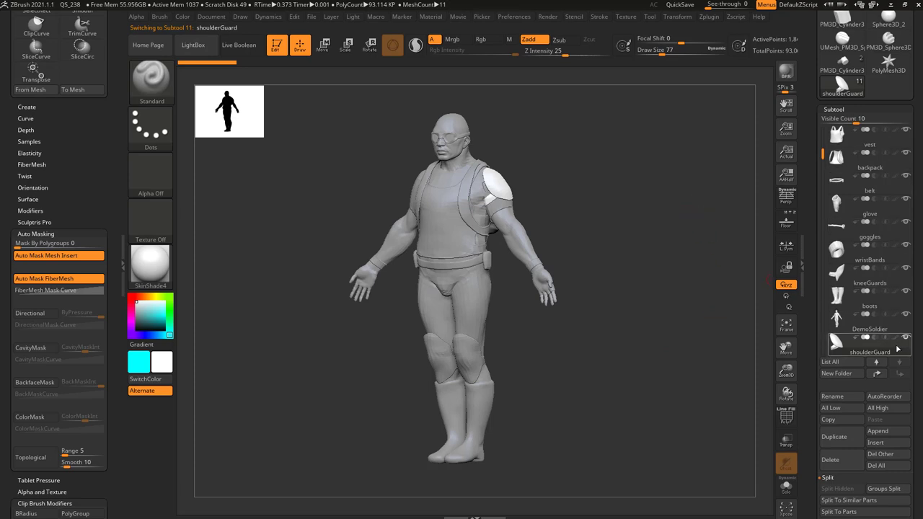
{"action": "mouse_move", "coordinate": [675, 261]}
{"action": "left_mouse_down"}
{"action": "mouse_move", "coordinate": [690, 255]}
{"action": "mouse_move", "coordinate": [669, 289]}
{"action": "mouse_move", "coordinate": [673, 262]}
{"action": "mouse_move", "coordinate": [673, 274]}
{"action": "mouse_move", "coordinate": [684, 273]}
{"action": "left_mouse_up"}
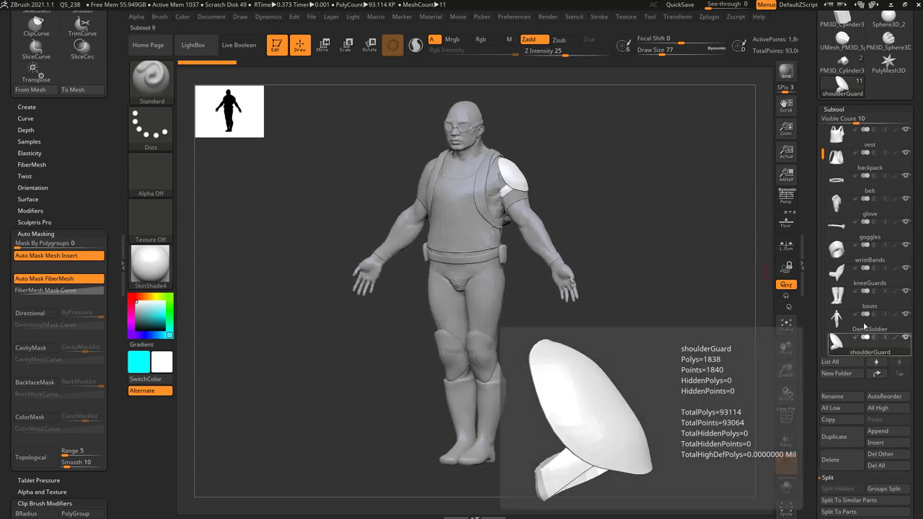
{"action": "left_click_drag", "start_coordinate": [821, 153], "coordinate": [816, 223]}
{"action": "scroll", "coordinate": [912, 232], "scroll_direction": "up", "scroll_amount": 2}
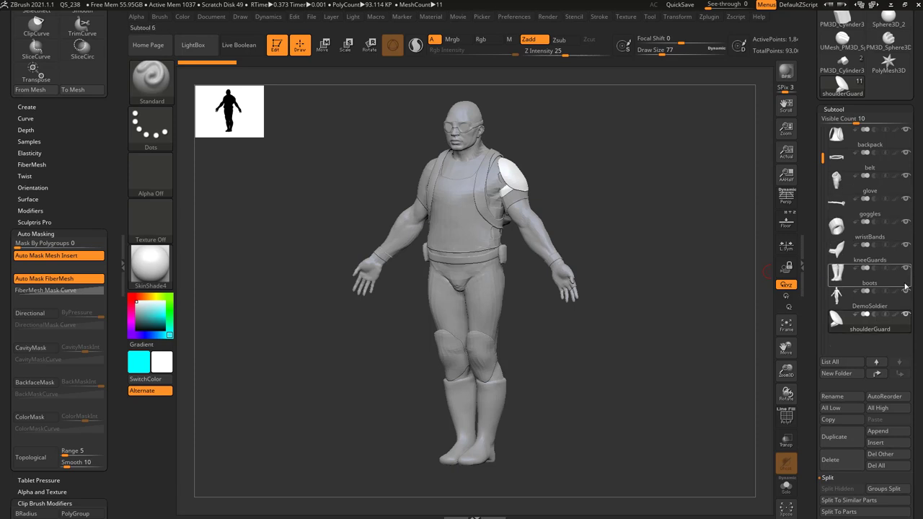
{"action": "mouse_move", "coordinate": [870, 236]}
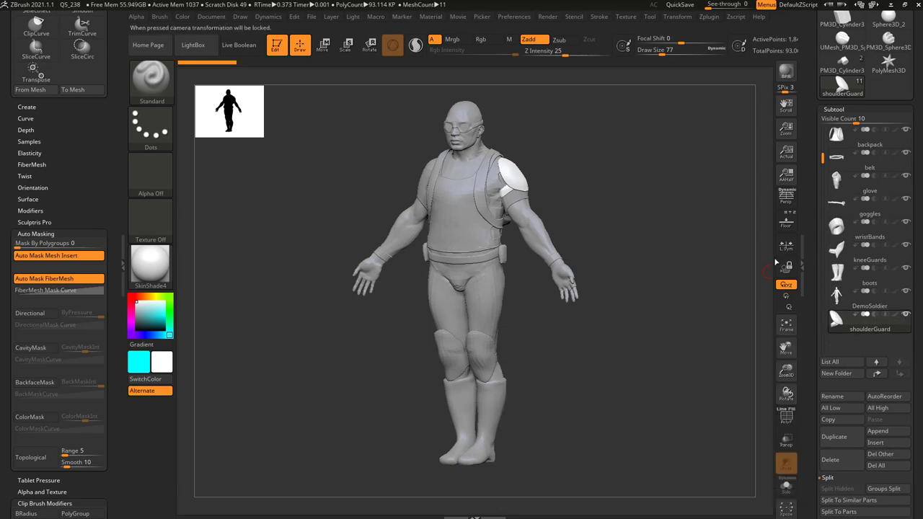
{"action": "left_click", "coordinate": [553, 260], "text": "alt"}
{"action": "left_click_drag", "start_coordinate": [611, 250], "coordinate": [649, 281], "text": "alt"}
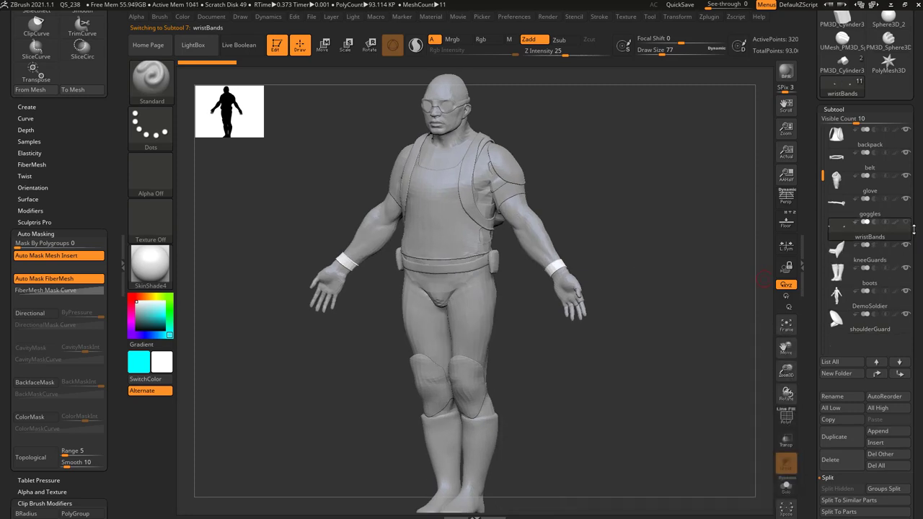
{"action": "mouse_move", "coordinate": [711, 276]}
{"action": "left_mouse_down"}
{"action": "mouse_move", "coordinate": [599, 278]}
{"action": "mouse_move", "coordinate": [724, 279]}
{"action": "left_mouse_up"}
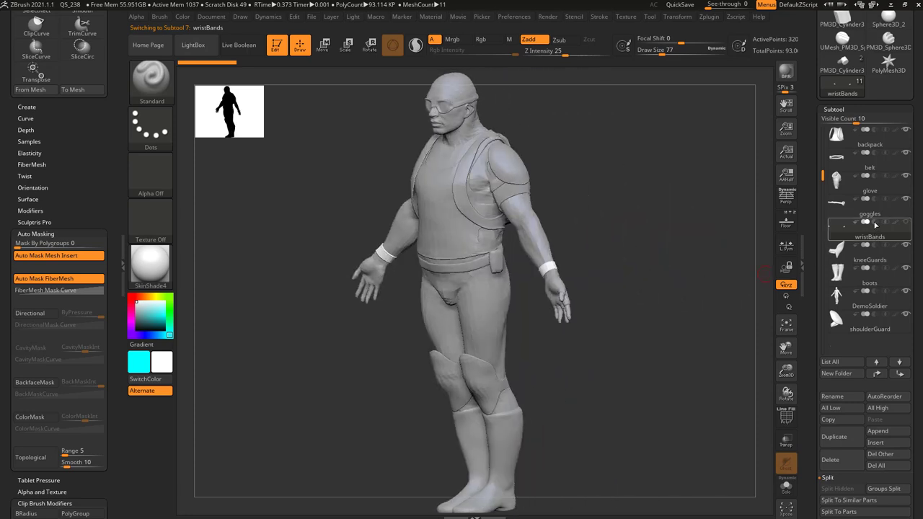
Hide the wristBands subtool and switch the active subtool to goggles, followed by DemoSoldier picked directly on the model
{"action": "left_click", "coordinate": [878, 211]}
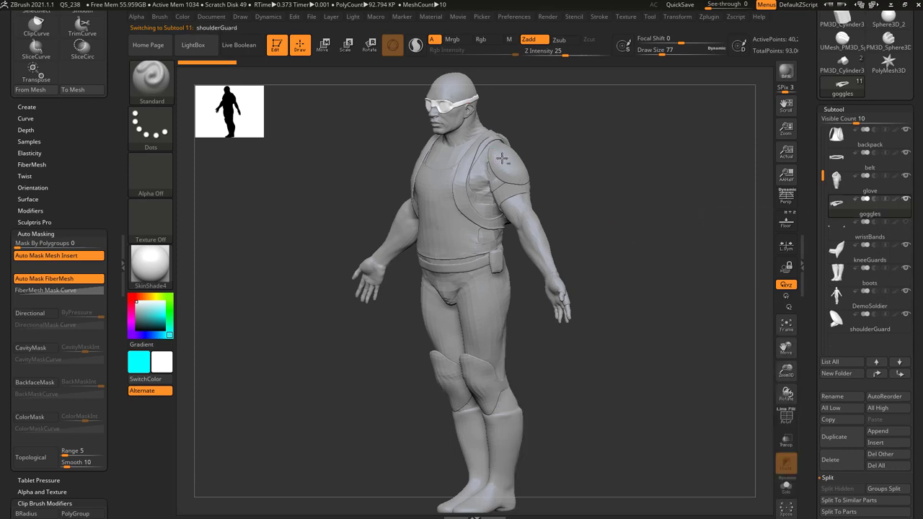
{"action": "left_click", "coordinate": [504, 306], "text": "alt"}
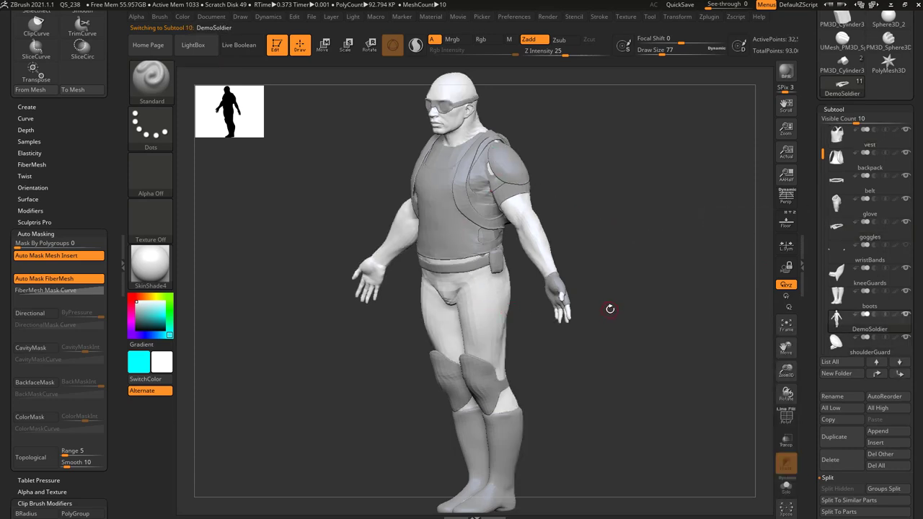
{"action": "left_click_drag", "start_coordinate": [610, 309], "coordinate": [713, 308]}
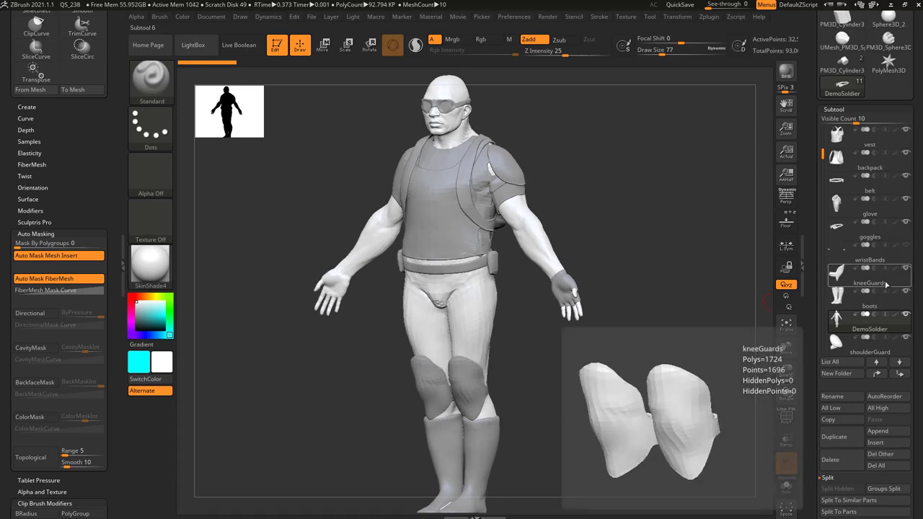
Toggle the wristBands subtool visible and hidden again, and make it the active subtool before selecting belt
{"action": "left_click", "coordinate": [906, 245]}
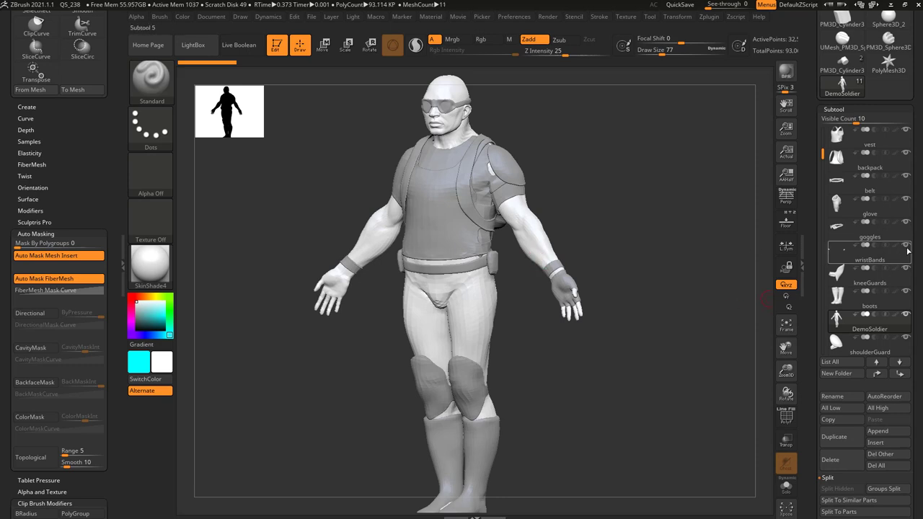
{"action": "left_click", "coordinate": [908, 246]}
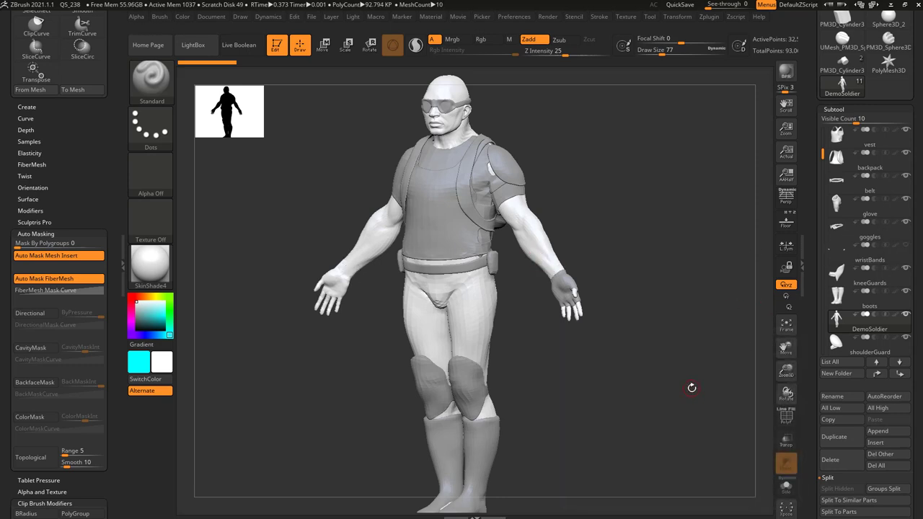
{"action": "left_click", "coordinate": [870, 259]}
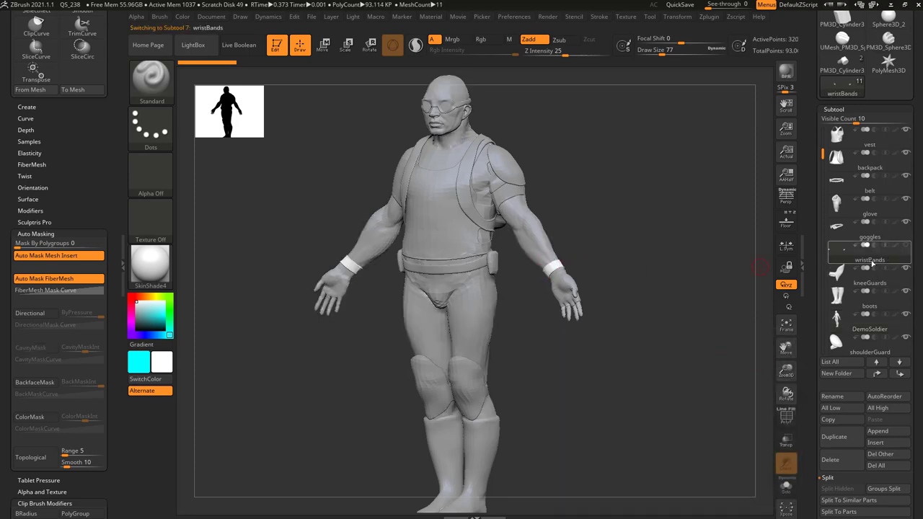
{"action": "left_click", "coordinate": [869, 191]}
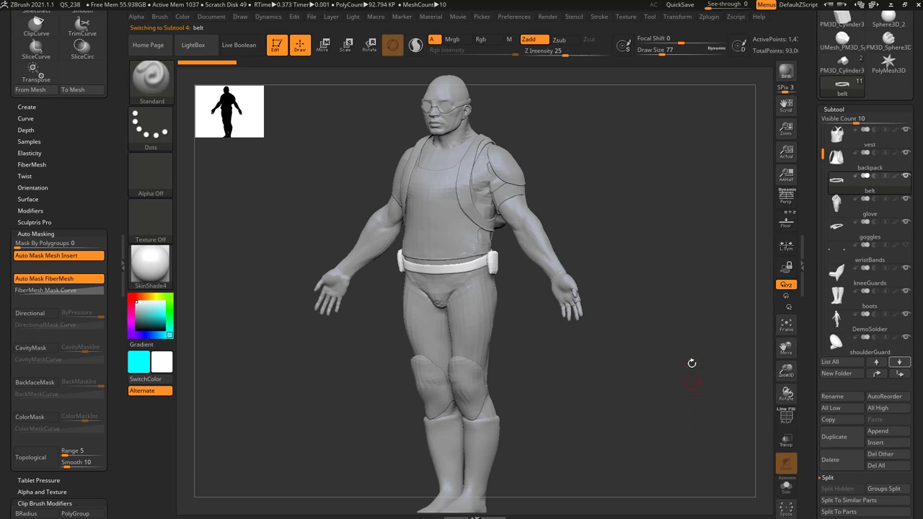
{"action": "left_click_drag", "start_coordinate": [639, 241], "coordinate": [539, 198]}
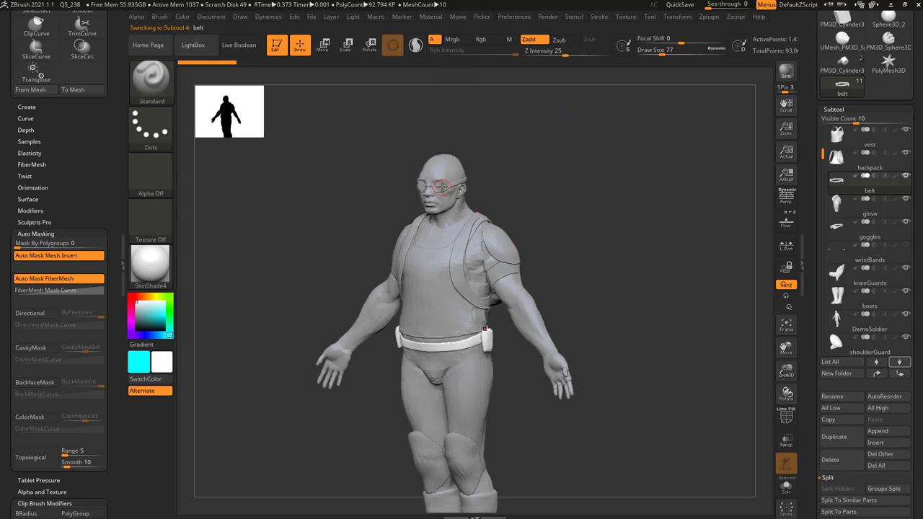
Pick the goggles on the soldier model, hide them, and pick the shoulderGuard as the active subtool
{"action": "left_click", "coordinate": [447, 187], "text": "alt"}
{"action": "mouse_move", "coordinate": [883, 231]}
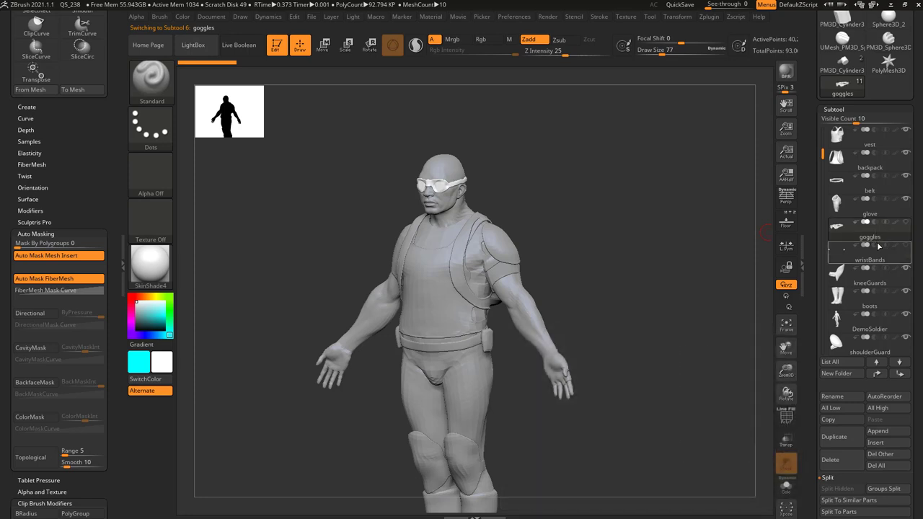
{"action": "mouse_move", "coordinate": [835, 344]}
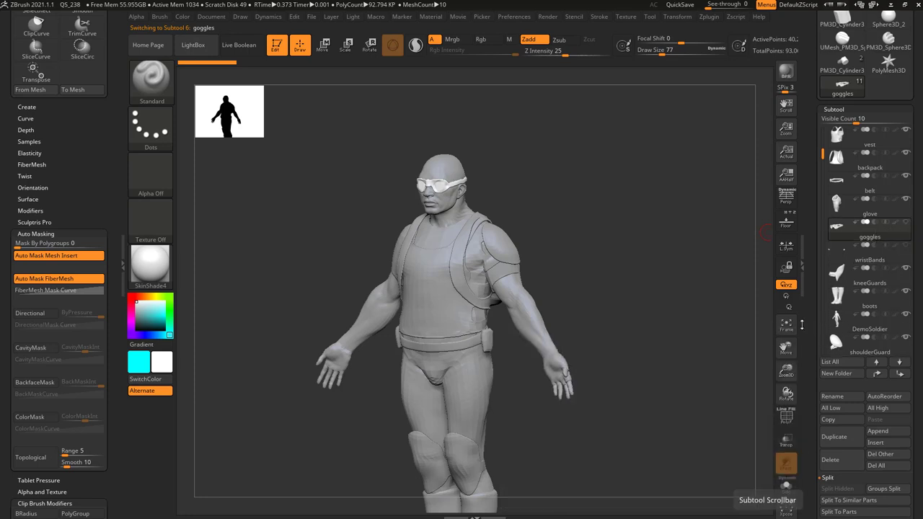
{"action": "left_click", "coordinate": [501, 247], "text": "alt"}
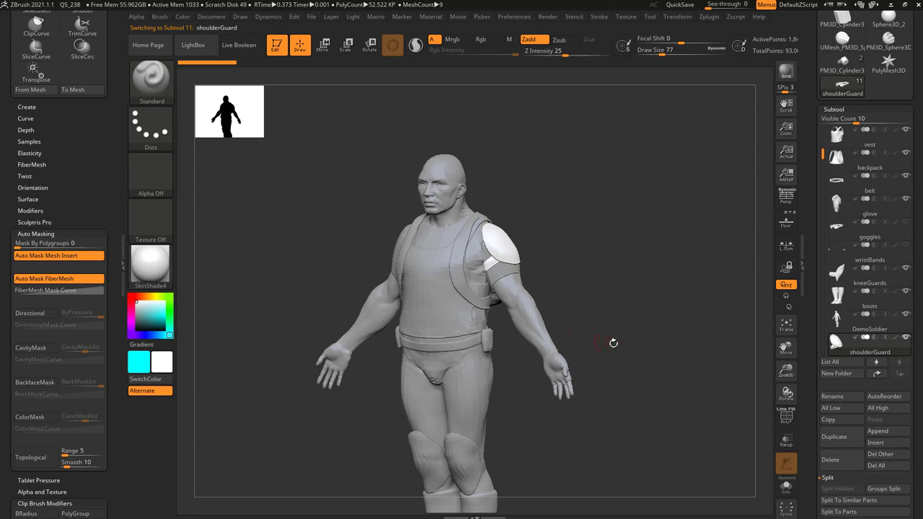
Hide the belt, kneeGuards and shoulderGuard subtools, picking each on the model, and finish with the vest selected
{"action": "left_click_drag", "start_coordinate": [613, 343], "coordinate": [640, 312]}
{"action": "left_click", "coordinate": [490, 280], "text": "alt"}
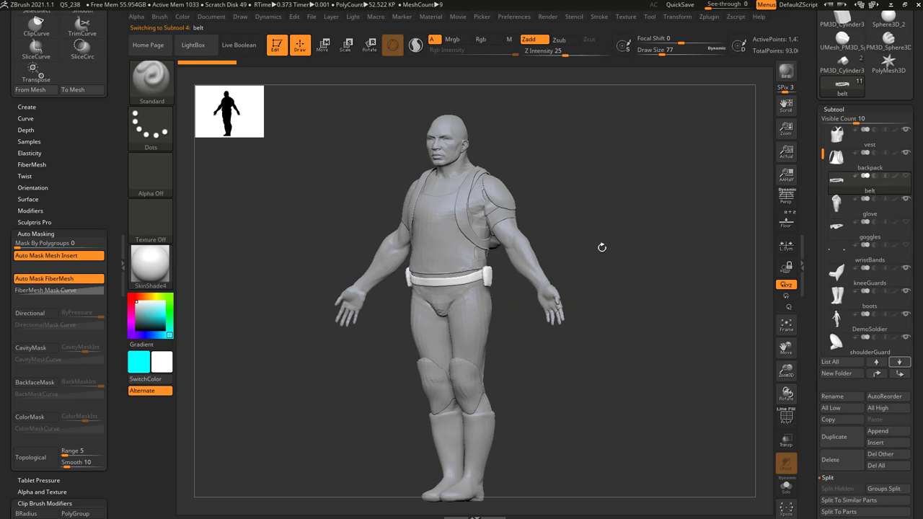
{"action": "left_click", "coordinate": [473, 371], "text": "alt"}
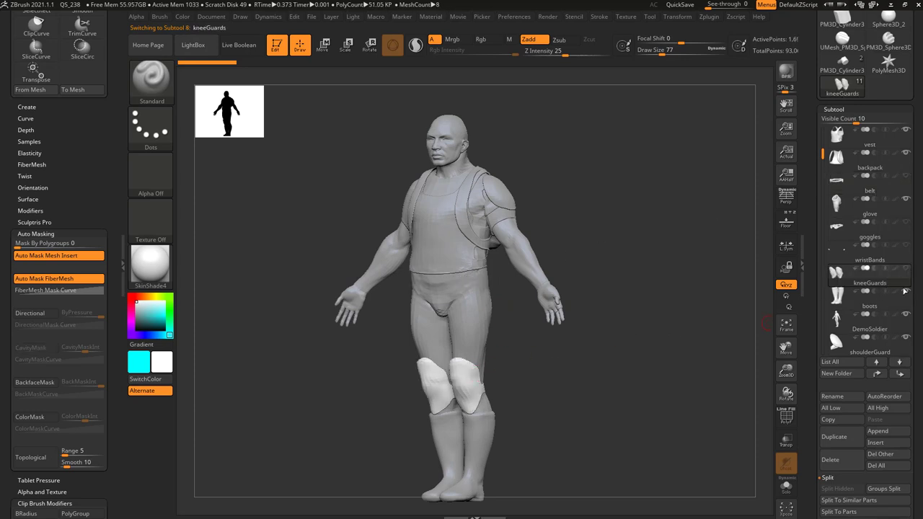
{"action": "left_click", "coordinate": [501, 207], "text": "alt"}
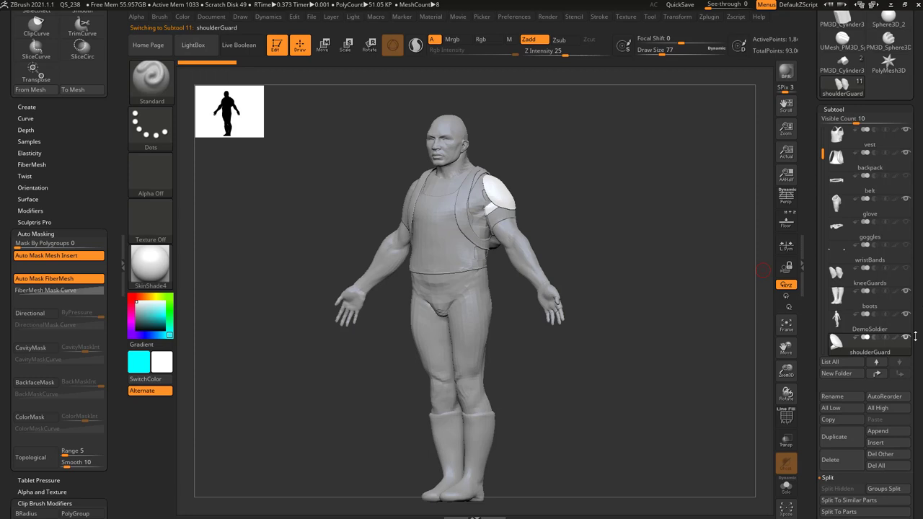
{"action": "left_click", "coordinate": [430, 232], "text": "alt"}
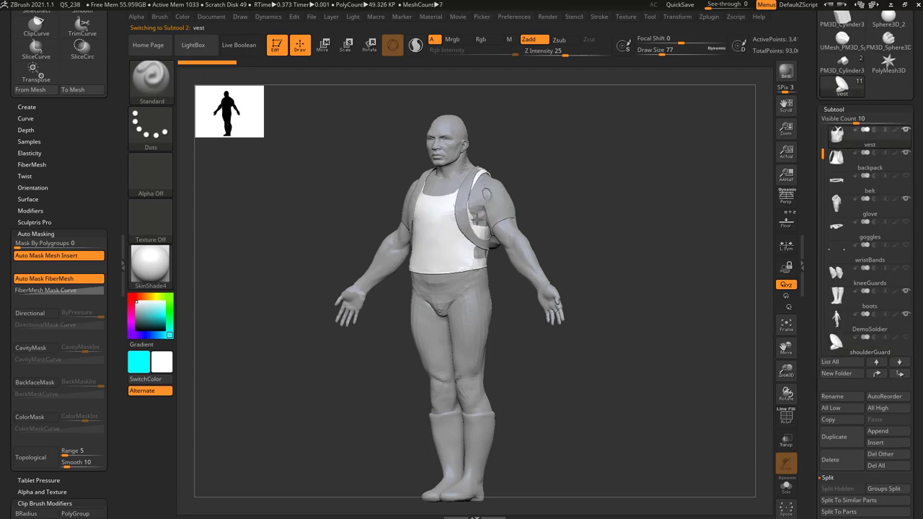
{"action": "left_click_drag", "start_coordinate": [694, 253], "coordinate": [650, 268]}
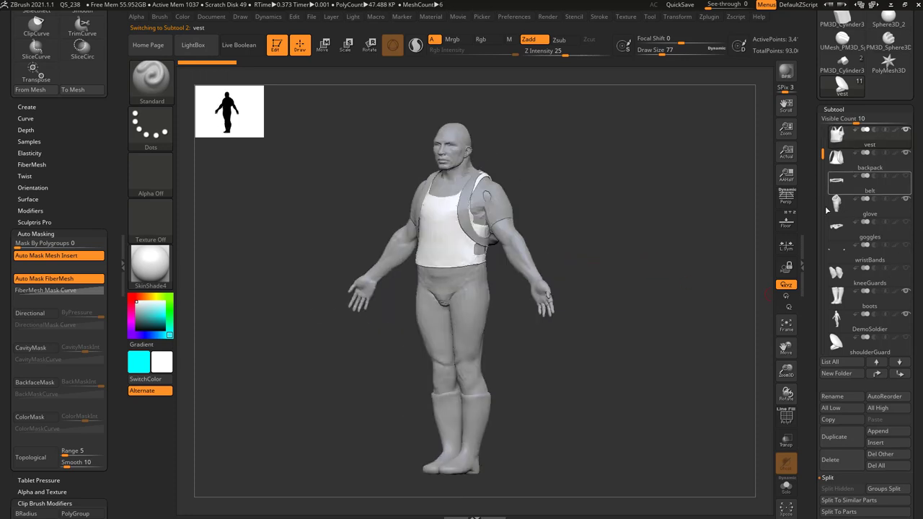
Make the hidden belt, goggles and wristBands subtools visible again
{"action": "left_click", "coordinate": [905, 175]}
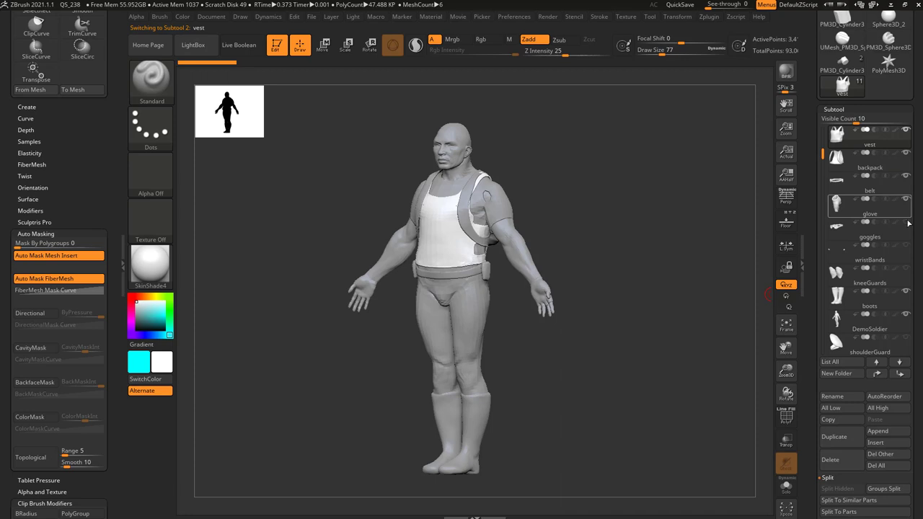
{"action": "left_click", "coordinate": [906, 222]}
{"action": "left_click", "coordinate": [906, 245]}
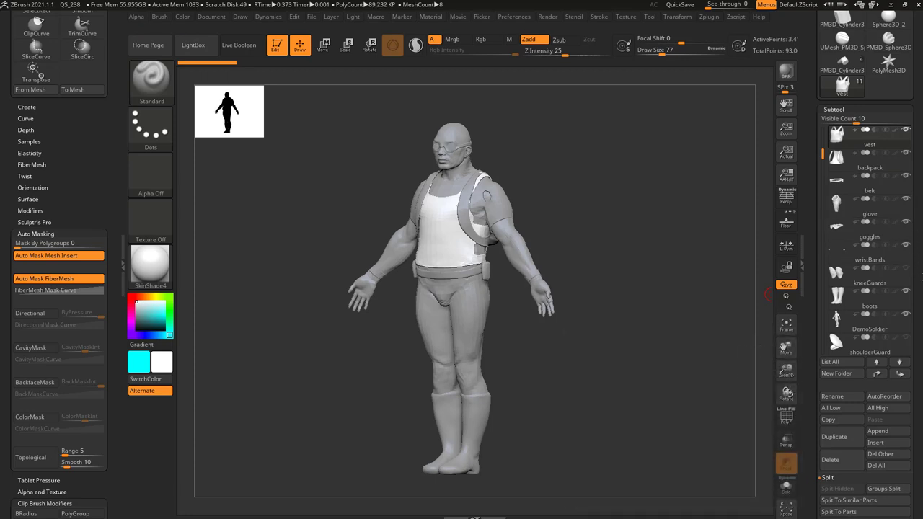
Isolate the vest by hiding all other subtools at once from its visibility control
{"action": "key", "text": "shift"}
{"action": "mouse_move", "coordinate": [907, 134]}
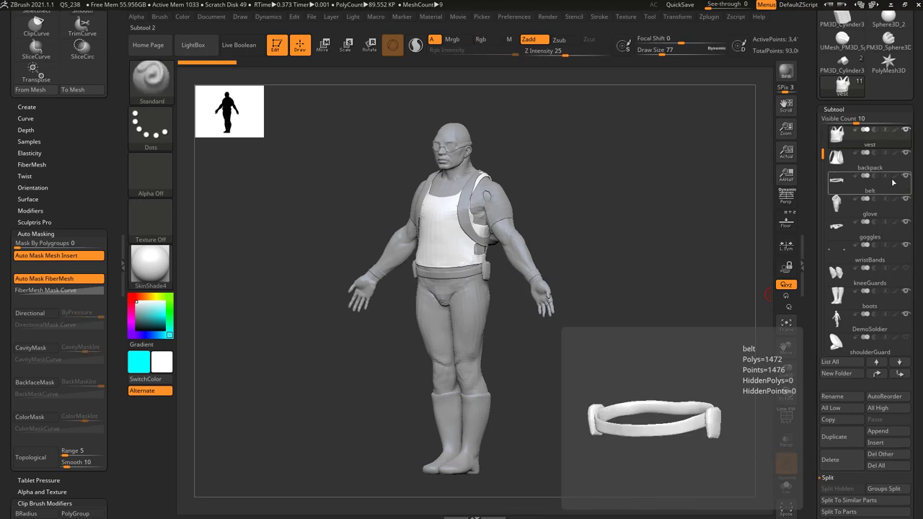
{"action": "left_click", "coordinate": [907, 130], "text": "shift"}
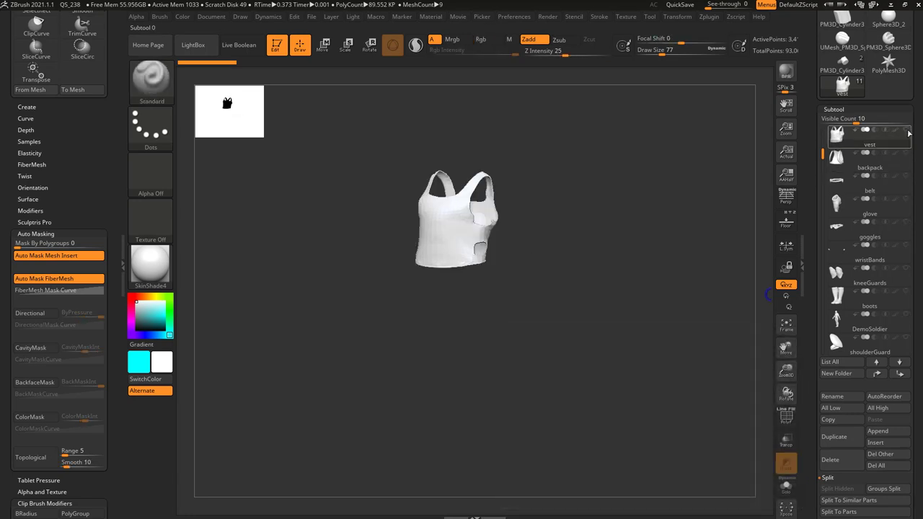
Go through the backpack, belt, glove and wristBands subtools one by one while all non-active subtools are hidden
{"action": "left_click_drag", "start_coordinate": [822, 147], "coordinate": [822, 122]}
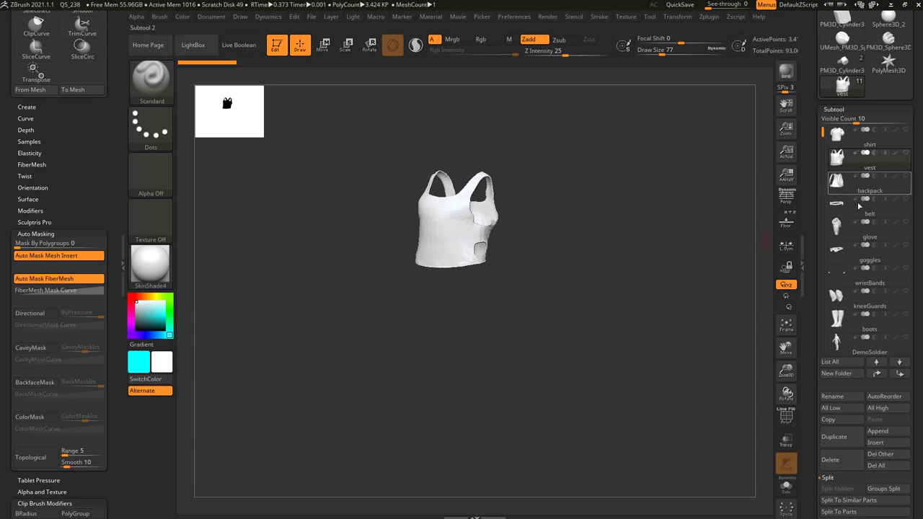
{"action": "mouse_move", "coordinate": [878, 191]}
{"action": "left_click", "coordinate": [876, 191]}
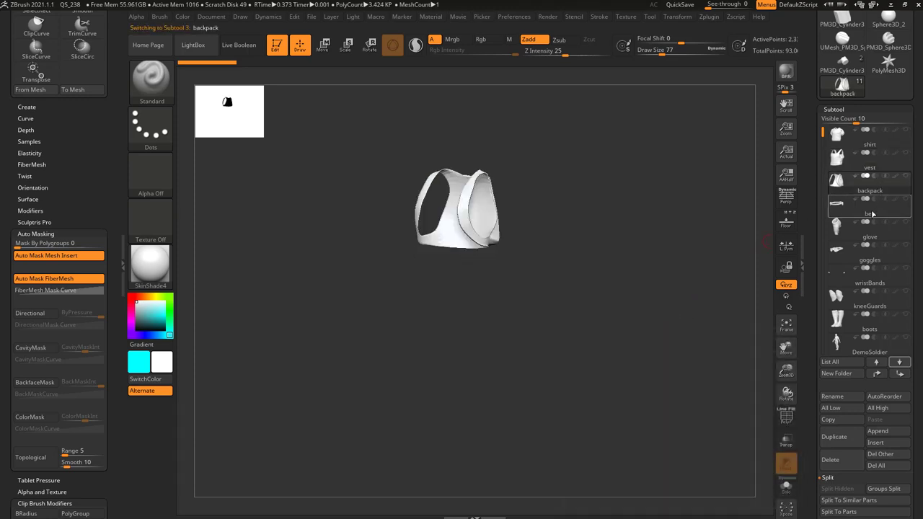
{"action": "left_click", "coordinate": [874, 215]}
{"action": "left_click", "coordinate": [871, 239]}
{"action": "left_click", "coordinate": [864, 279]}
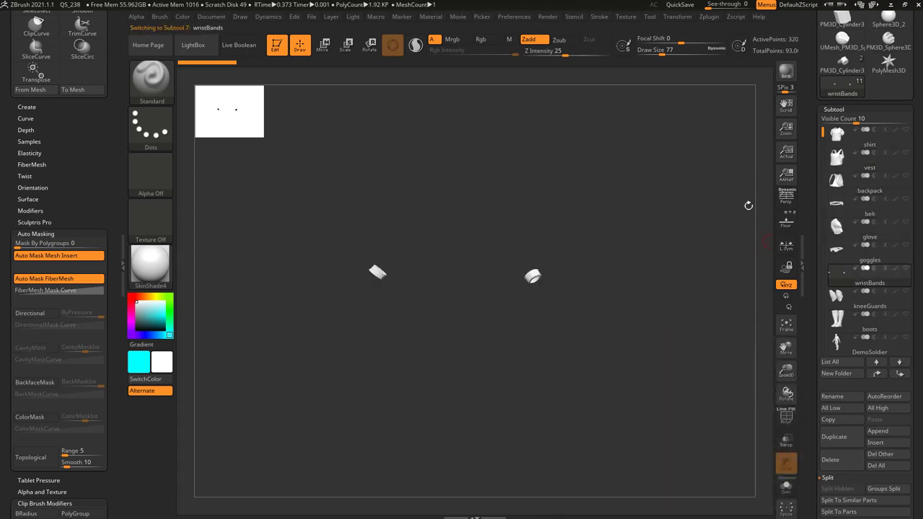
{"action": "left_click_drag", "start_coordinate": [586, 303], "coordinate": [662, 289]}
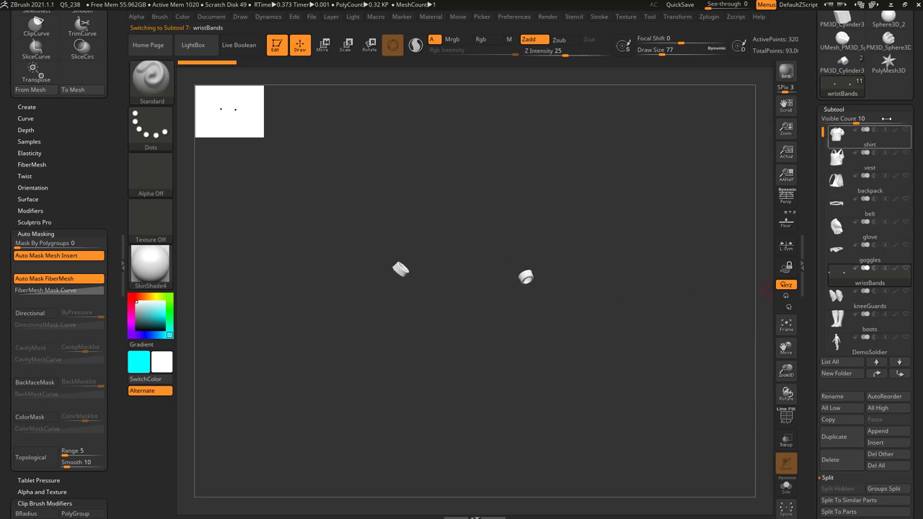
Select the belt, turn on visibility for the belt and glove, and switch the active subtool to glove and goggles
{"action": "left_click", "coordinate": [870, 214]}
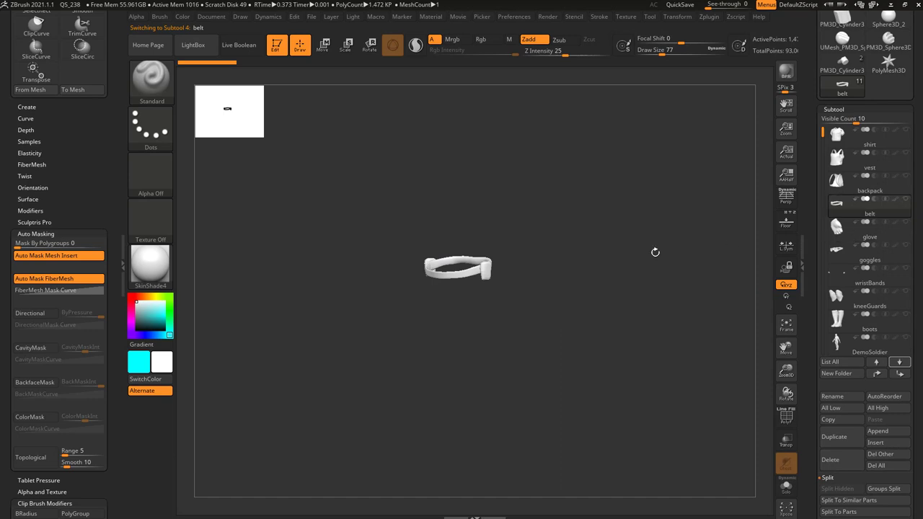
{"action": "left_click_drag", "start_coordinate": [555, 226], "coordinate": [599, 263]}
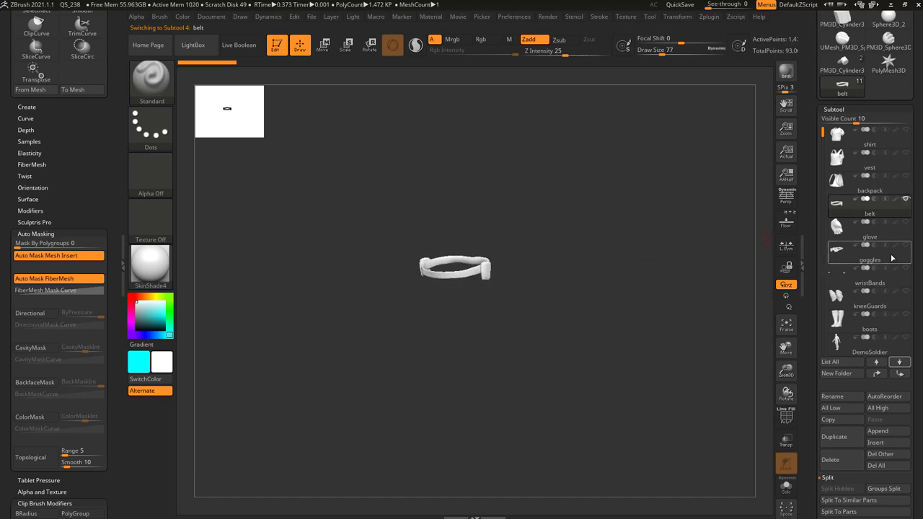
{"action": "left_click", "coordinate": [905, 222]}
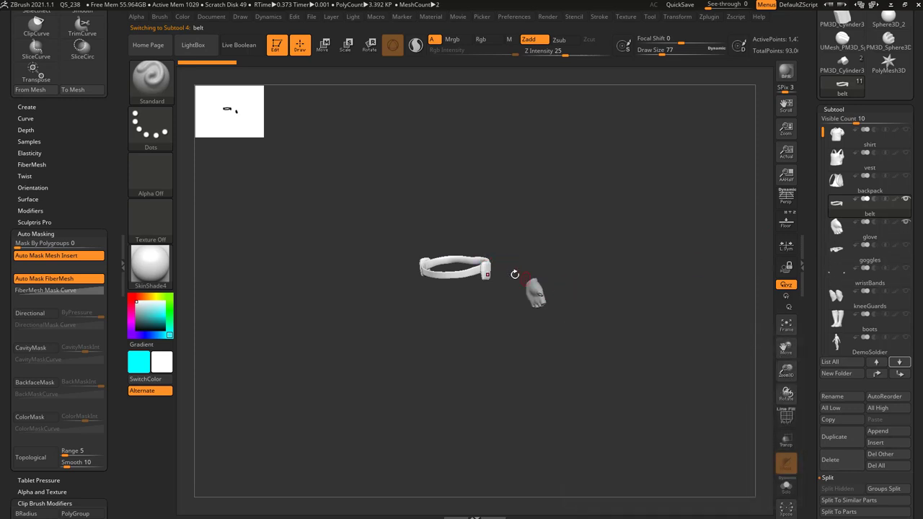
{"action": "left_click", "coordinate": [878, 244]}
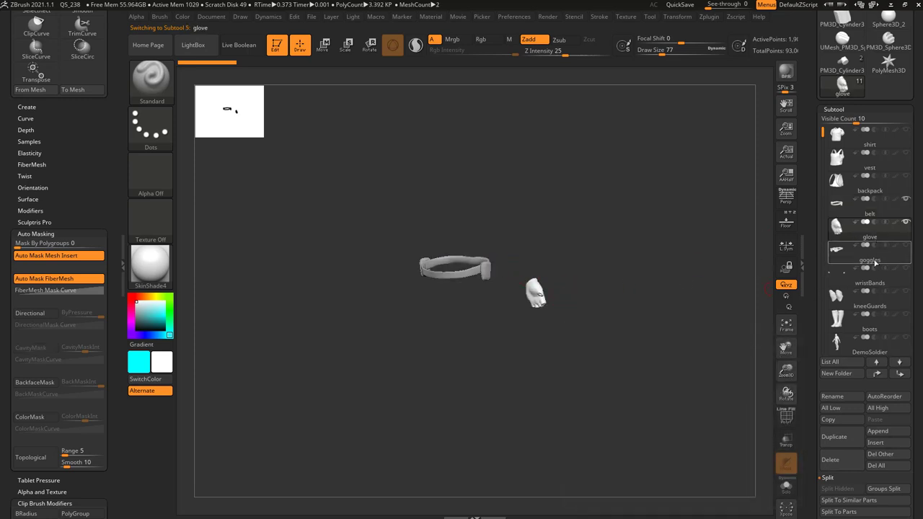
{"action": "left_click", "coordinate": [875, 261]}
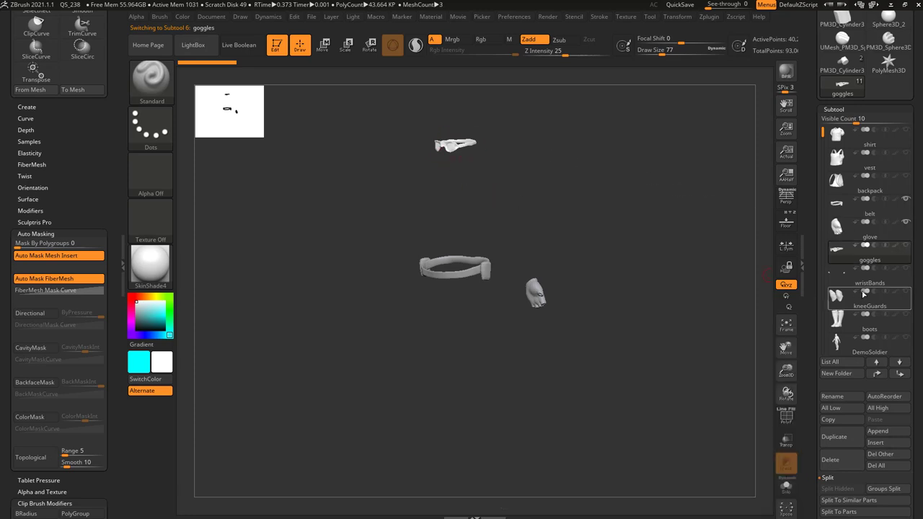
Show all subtools at once from the goggles entry, and toggle between goggles alone and the complete soldier
{"action": "mouse_move", "coordinate": [858, 293]}
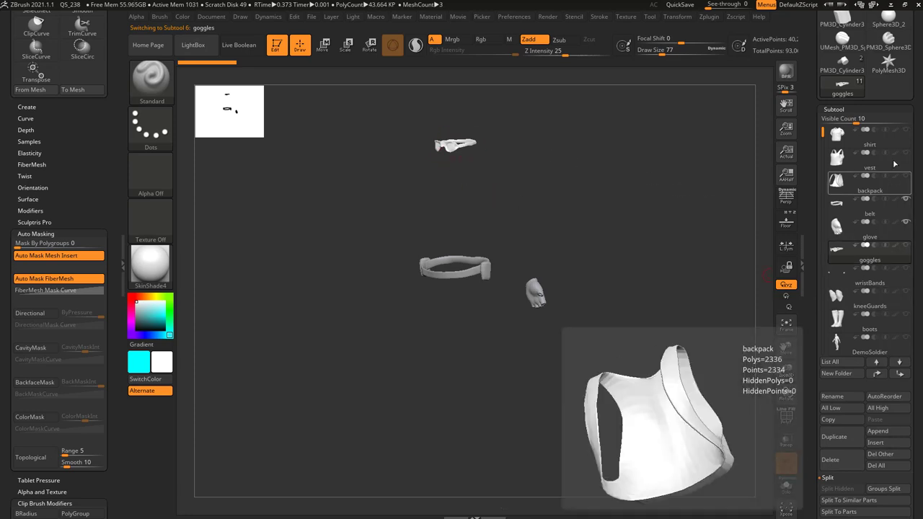
{"action": "mouse_move", "coordinate": [894, 346]}
{"action": "mouse_move", "coordinate": [901, 256]}
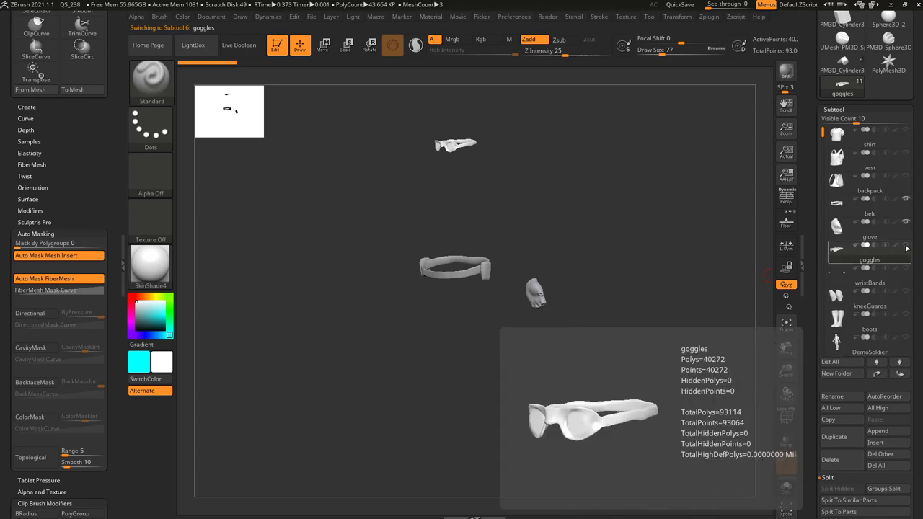
{"action": "key", "text": "shift"}
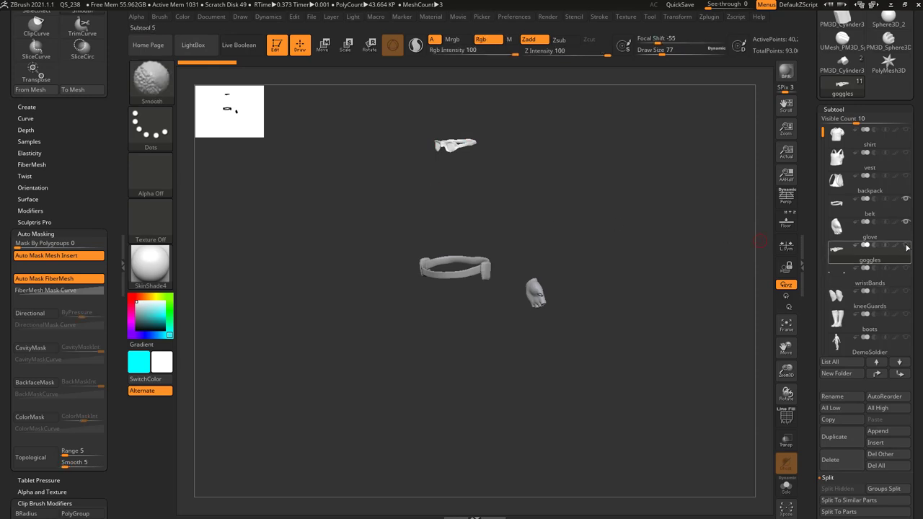
{"action": "left_click", "coordinate": [905, 245], "text": "shift"}
{"action": "left_click_drag", "start_coordinate": [711, 387], "coordinate": [690, 387]}
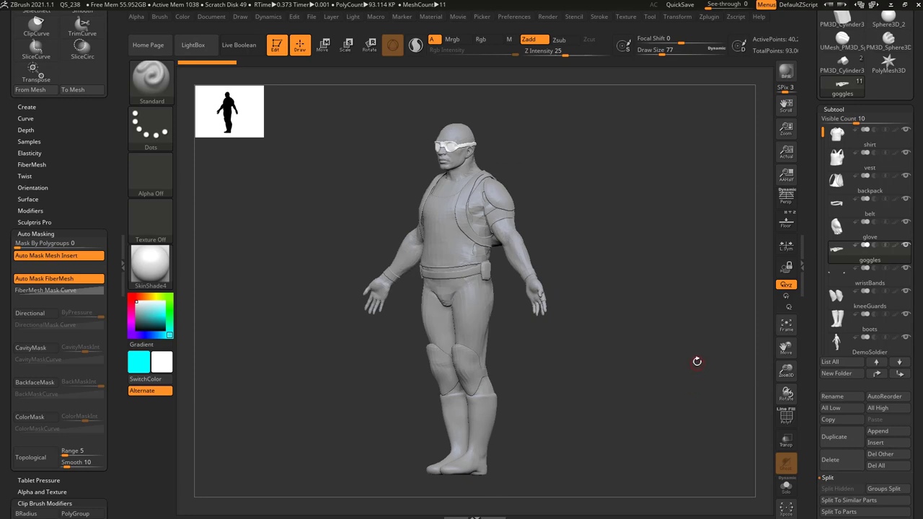
{"action": "left_click", "coordinate": [906, 245], "text": "shift"}
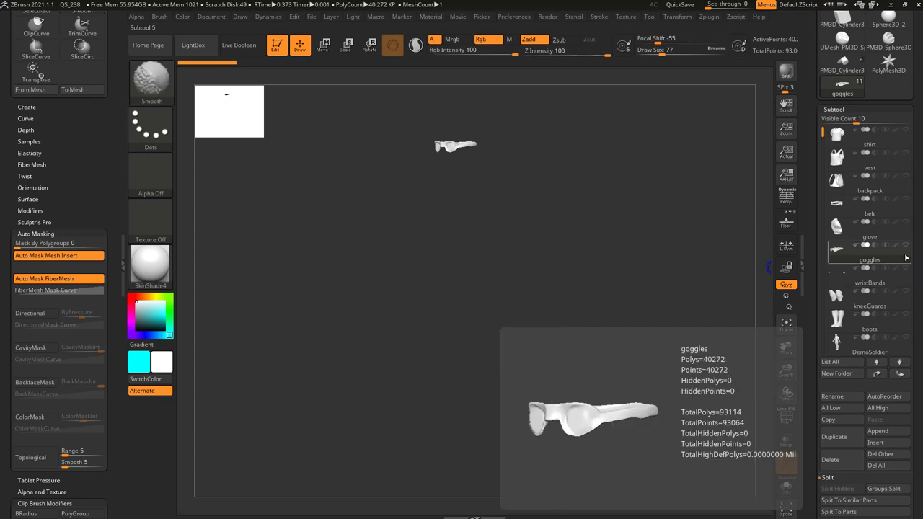
{"action": "left_click", "coordinate": [906, 245], "text": "shift"}
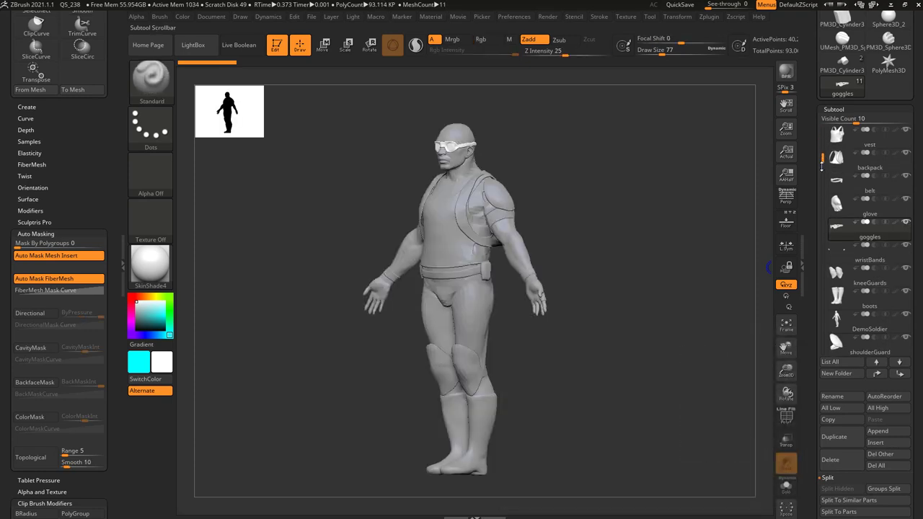
Select the DemoSoldier body directly on the model and move it to the top of the subtool list
{"action": "left_click_drag", "start_coordinate": [666, 214], "coordinate": [705, 232]}
{"action": "left_click_drag", "start_coordinate": [672, 262], "coordinate": [666, 262]}
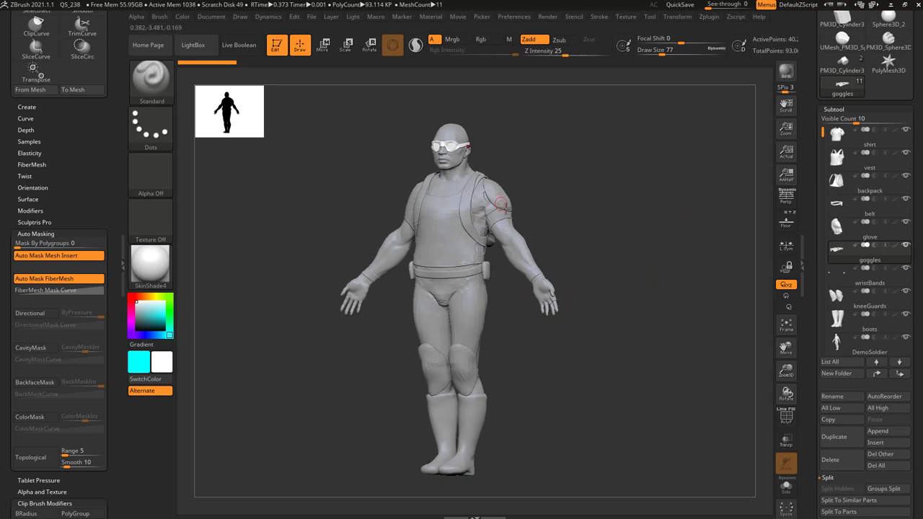
{"action": "left_click", "coordinate": [505, 233], "text": "alt"}
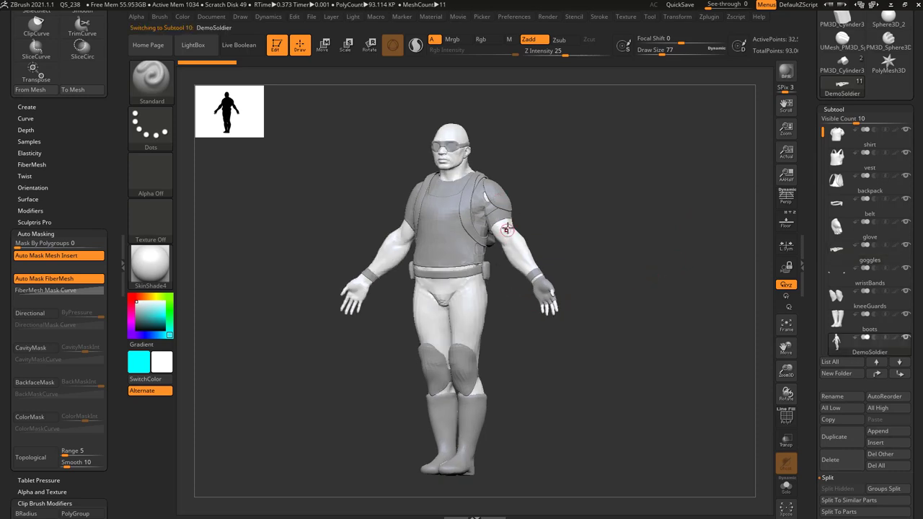
{"action": "left_click", "coordinate": [875, 372], "text": "shift"}
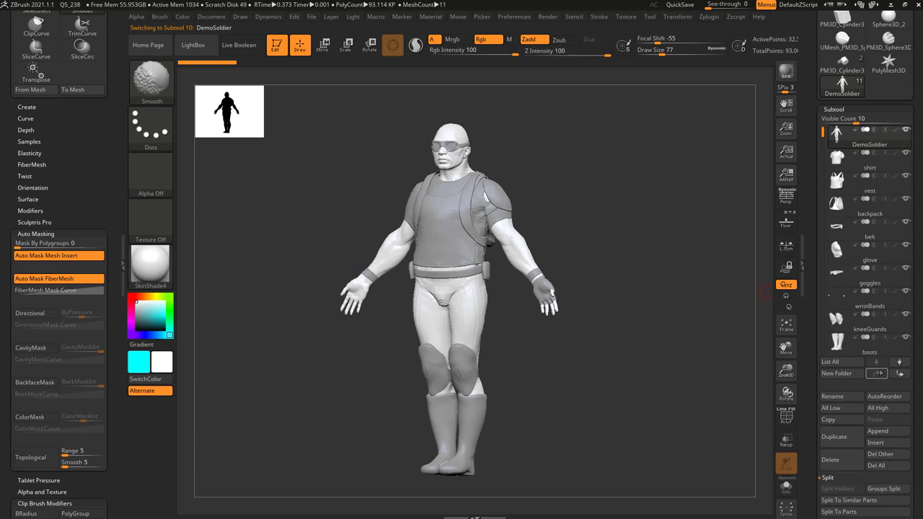
Select the kneeGuards directly on the model and move them to the first place in the subtool list
{"action": "left_click", "coordinate": [462, 361], "text": "alt"}
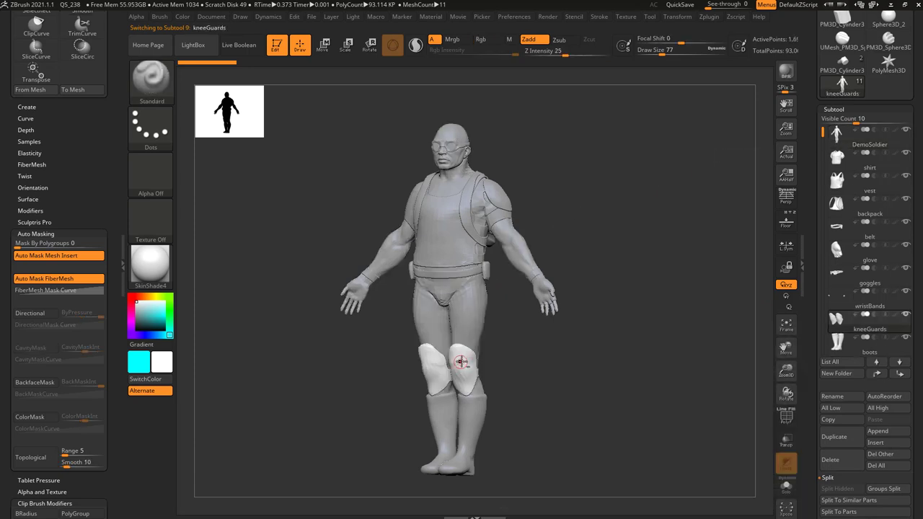
{"action": "left_click", "coordinate": [876, 362], "text": "shift"}
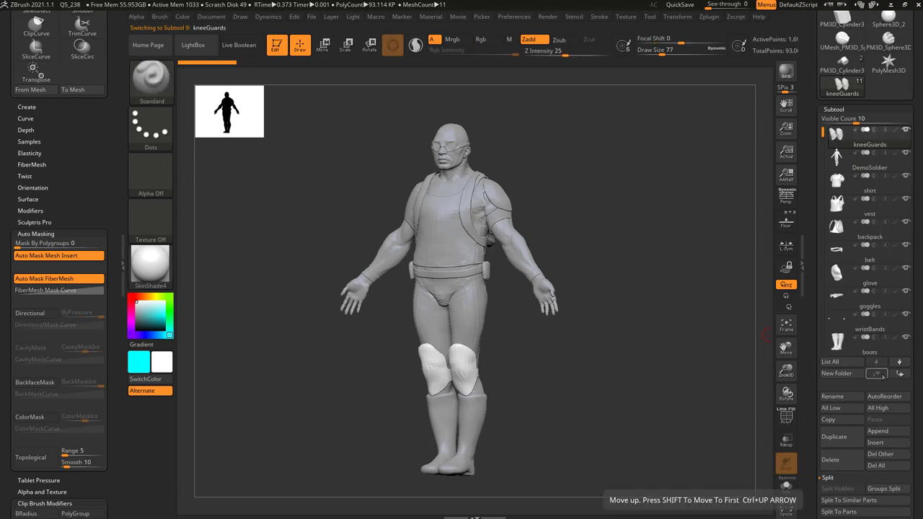
{"action": "key", "text": "shift"}
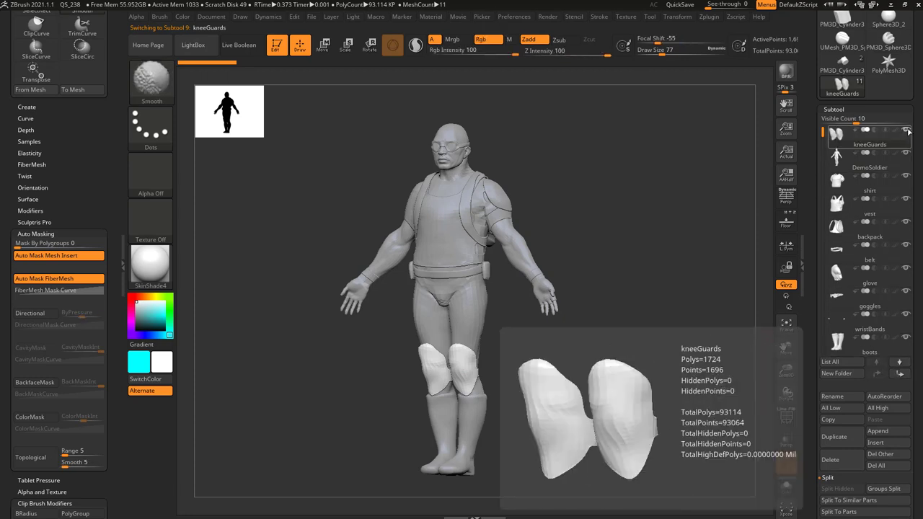
Isolate the kneeGuards, turn on the DemoSoldier body's visibility with them, and show all subtools again
{"action": "left_click", "coordinate": [906, 130], "text": "shift"}
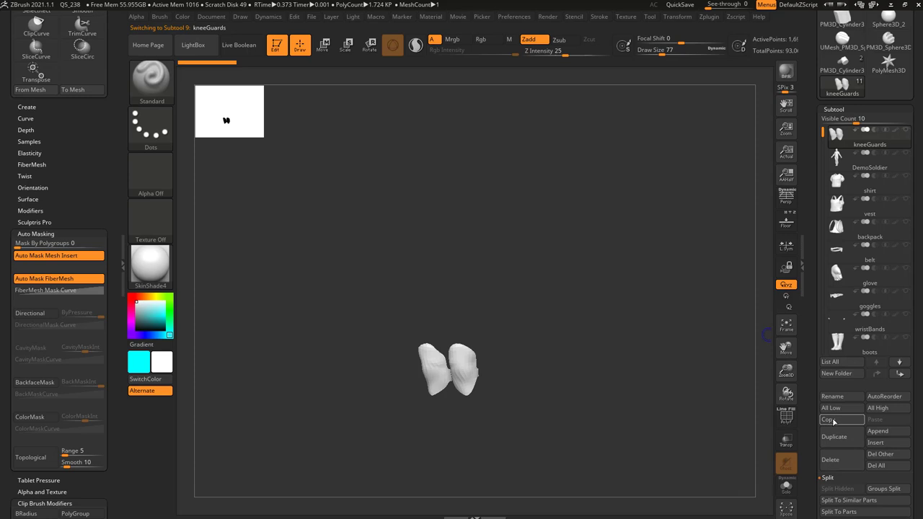
{"action": "left_click", "coordinate": [906, 153]}
{"action": "left_click_drag", "start_coordinate": [644, 250], "coordinate": [673, 283]}
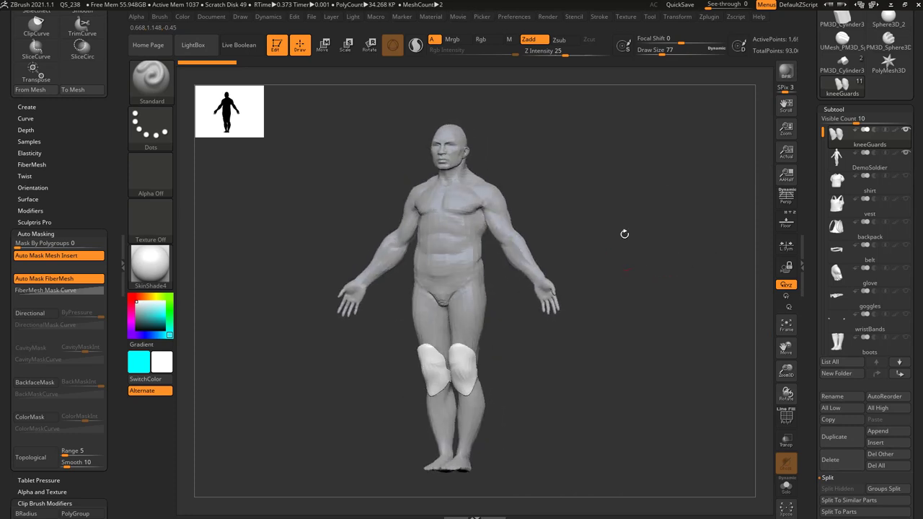
{"action": "left_click", "coordinate": [906, 130], "text": "shift"}
{"action": "left_click", "coordinate": [906, 131], "text": "shift"}
Switch the active subtool by picking parts on the model, including the vest and belt, and end on the vest
{"action": "left_click_drag", "start_coordinate": [712, 261], "coordinate": [545, 272]}
{"action": "left_click", "coordinate": [465, 220], "text": "alt"}
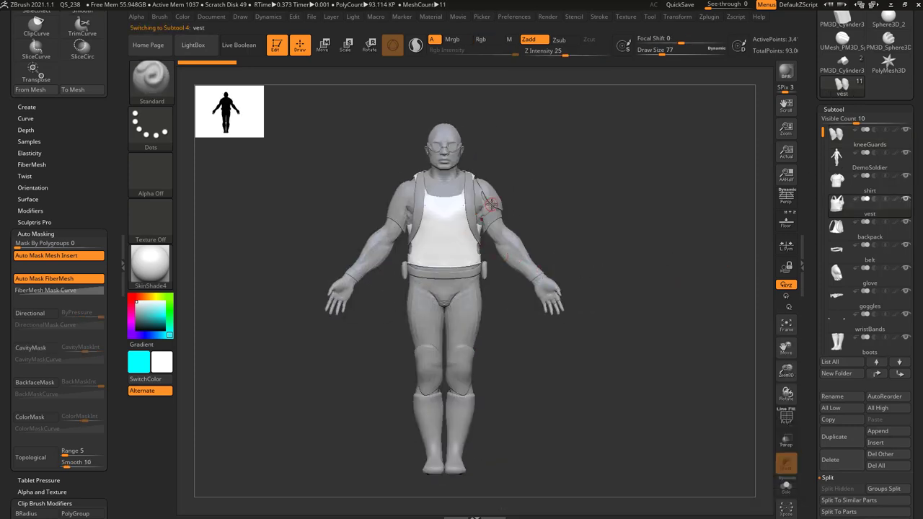
{"action": "left_click", "coordinate": [493, 258], "text": "alt"}
{"action": "left_click", "coordinate": [459, 354], "text": "alt"}
{"action": "left_click", "coordinate": [461, 274], "text": "alt"}
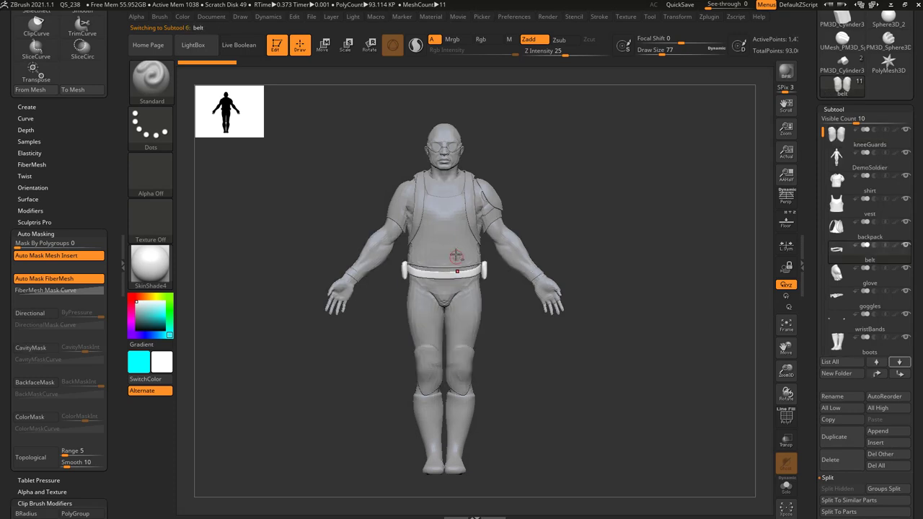
{"action": "left_click", "coordinate": [461, 240], "text": "alt"}
{"action": "left_click_drag", "start_coordinate": [669, 256], "coordinate": [653, 245]}
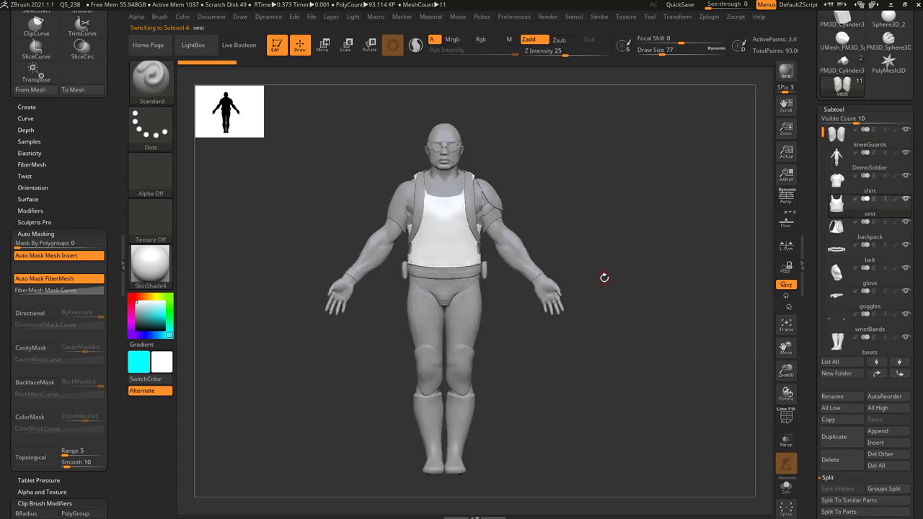
Activate the Move gizmo with the vest as the active subtool and all subtools selected for transforming
{"action": "key", "text": "w"}
{"action": "left_click_drag", "start_coordinate": [605, 214], "coordinate": [587, 317], "text": "alt"}
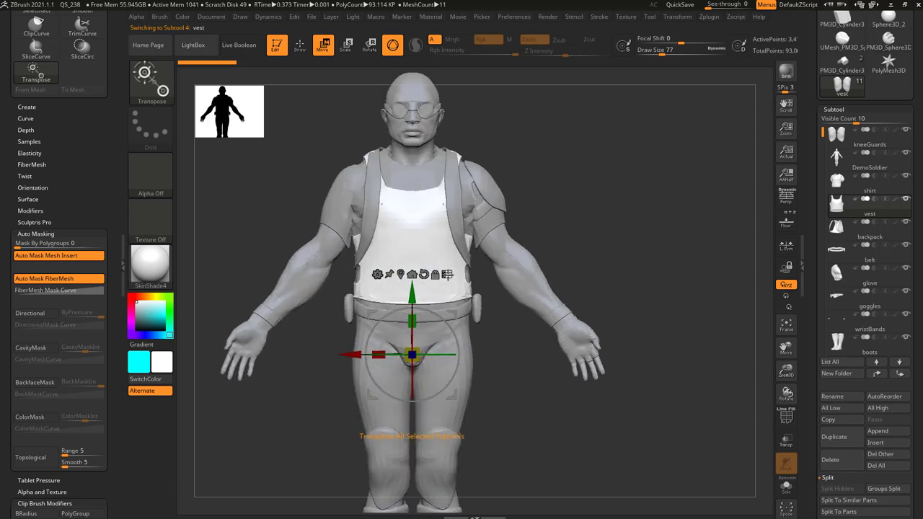
{"action": "scroll", "coordinate": [462, 300], "scroll_direction": "down", "scroll_amount": 5}
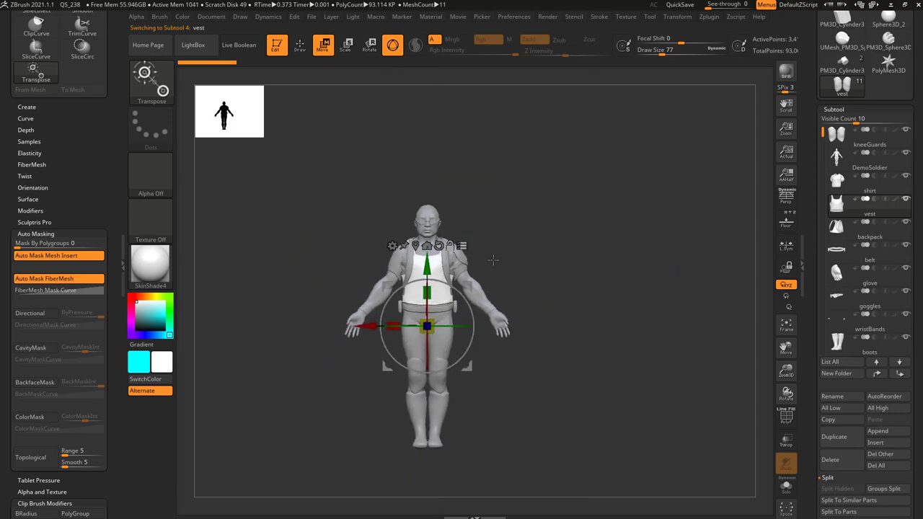
Try transforming the whole soldier with the gizmo while all subtools are selected, and undo the changes
{"action": "left_click_drag", "start_coordinate": [468, 288], "coordinate": [516, 321]}
{"action": "key", "text": "ctrl+z"}
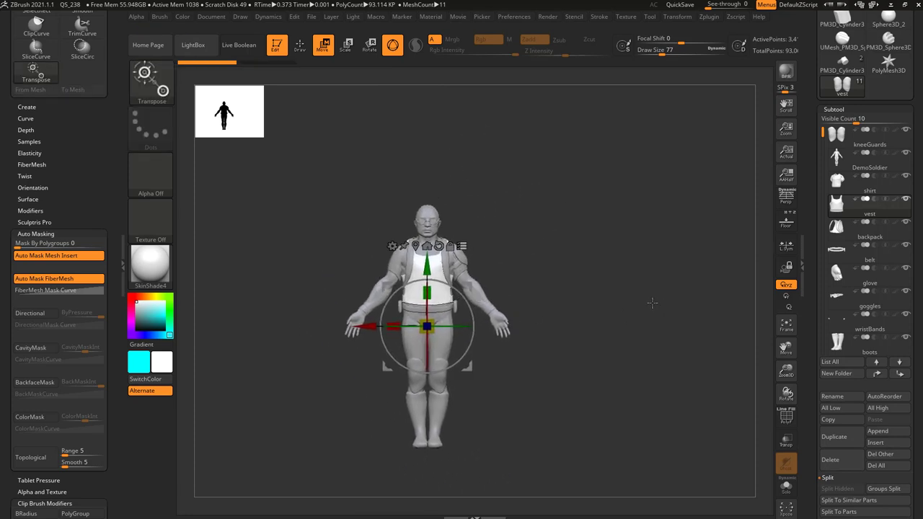
{"action": "mouse_move", "coordinate": [558, 260]}
{"action": "left_mouse_down"}
{"action": "mouse_move", "coordinate": [431, 294]}
{"action": "mouse_move", "coordinate": [467, 314]}
{"action": "mouse_move", "coordinate": [441, 316]}
{"action": "mouse_move", "coordinate": [452, 309]}
{"action": "mouse_move", "coordinate": [426, 278]}
{"action": "mouse_move", "coordinate": [426, 320]}
{"action": "mouse_move", "coordinate": [433, 274]}
{"action": "left_mouse_up"}
{"action": "key", "text": "ctrl+z"}
{"action": "key", "text": "ctrl+z"}
{"action": "key", "text": "ctrl+z"}
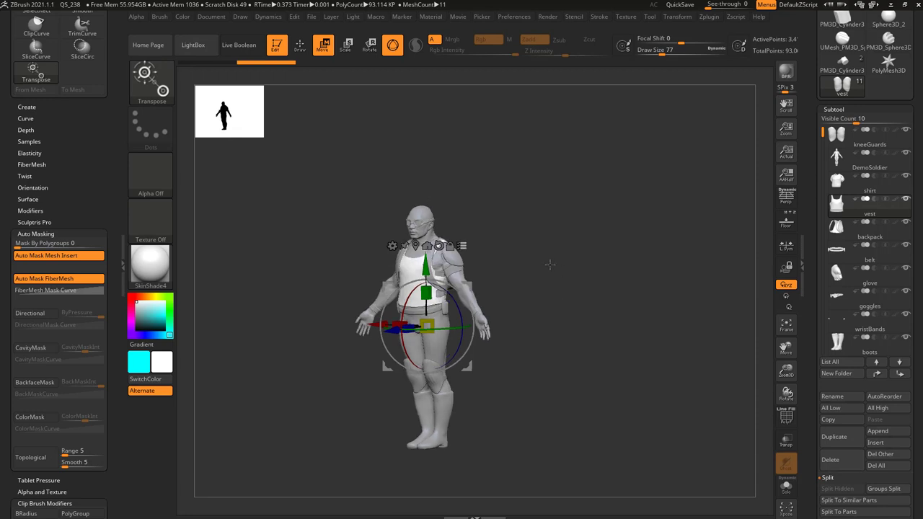
{"action": "left_click_drag", "start_coordinate": [525, 252], "coordinate": [561, 269], "text": "shift"}
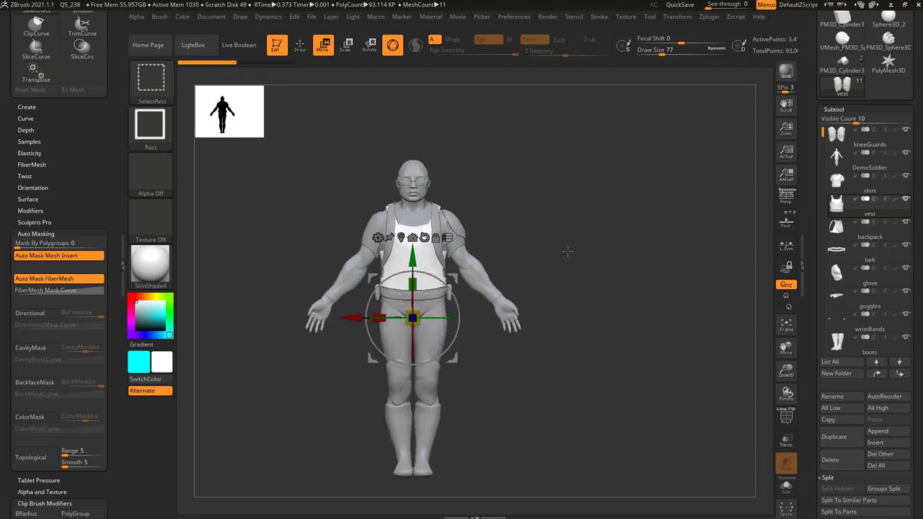
Limit the multi-subtool transform selection to the DemoSoldier body and goggles, and try moving them away from the clothing
{"action": "left_click_drag", "start_coordinate": [578, 175], "coordinate": [590, 187], "text": "ctrl+shift"}
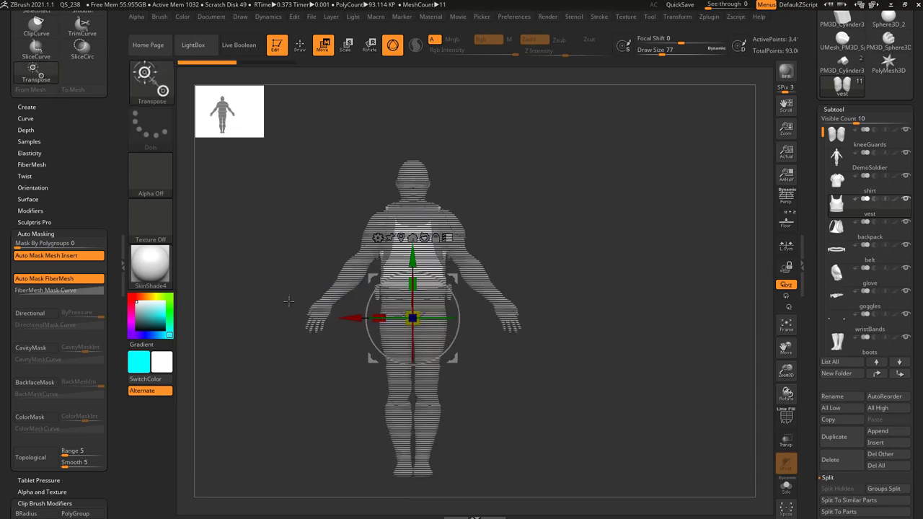
{"action": "key", "text": "ctrl+shift"}
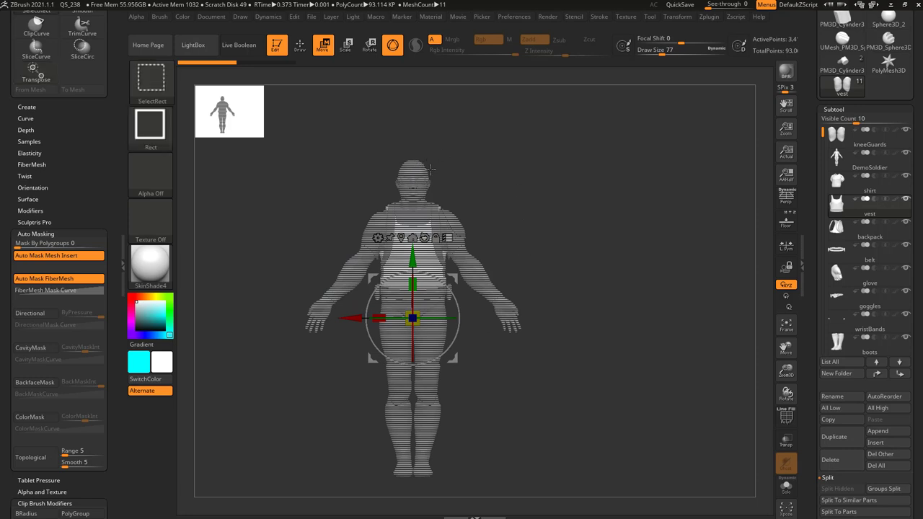
{"action": "left_click", "coordinate": [413, 169], "text": "ctrl+shift"}
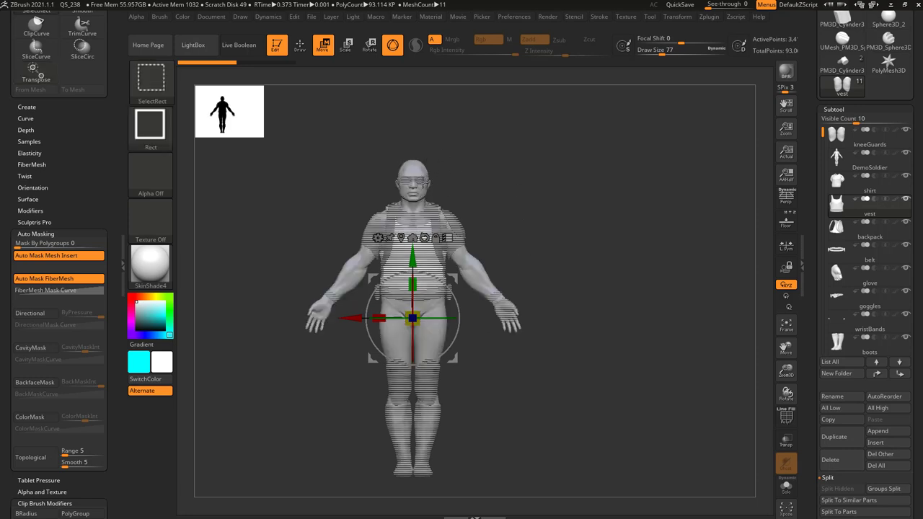
{"action": "left_click_drag", "start_coordinate": [451, 278], "coordinate": [676, 284]}
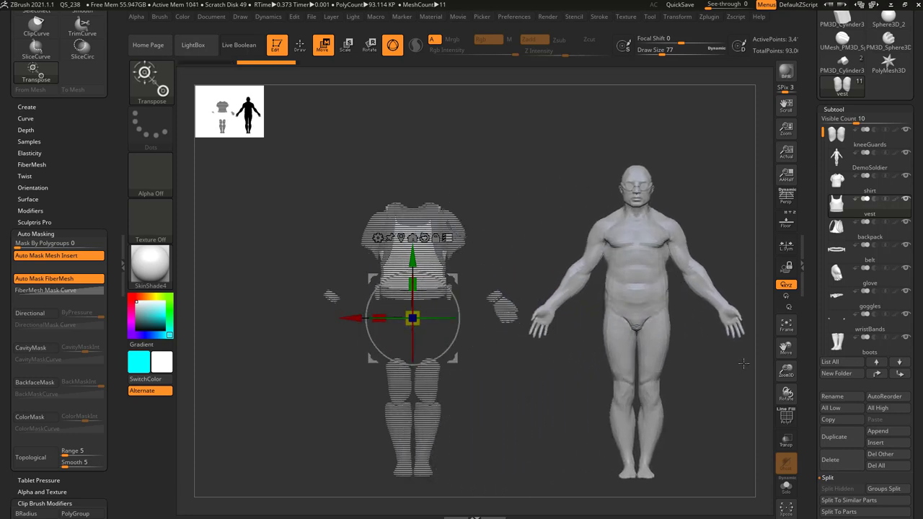
{"action": "key", "text": "ctrl+z"}
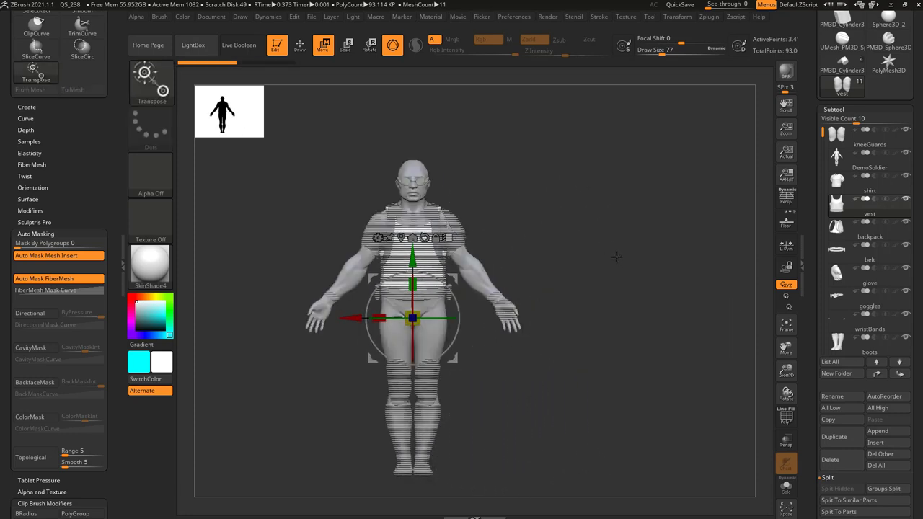
Invert the transform selection to the clothing and gear subtools, and try transforming them together
{"action": "key", "text": "ctrl+shift"}
{"action": "left_click", "coordinate": [637, 204], "text": "ctrl"}
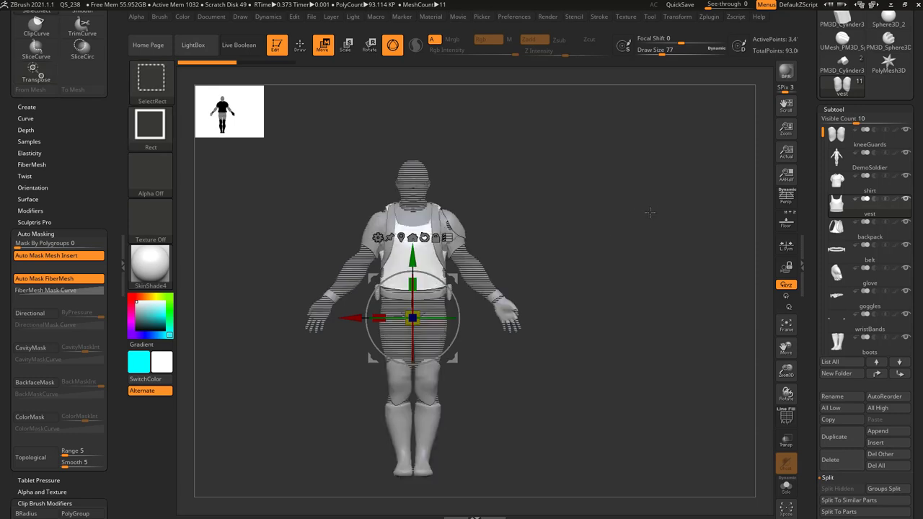
{"action": "left_click_drag", "start_coordinate": [461, 278], "coordinate": [487, 292]}
{"action": "key", "text": "ctrl+z"}
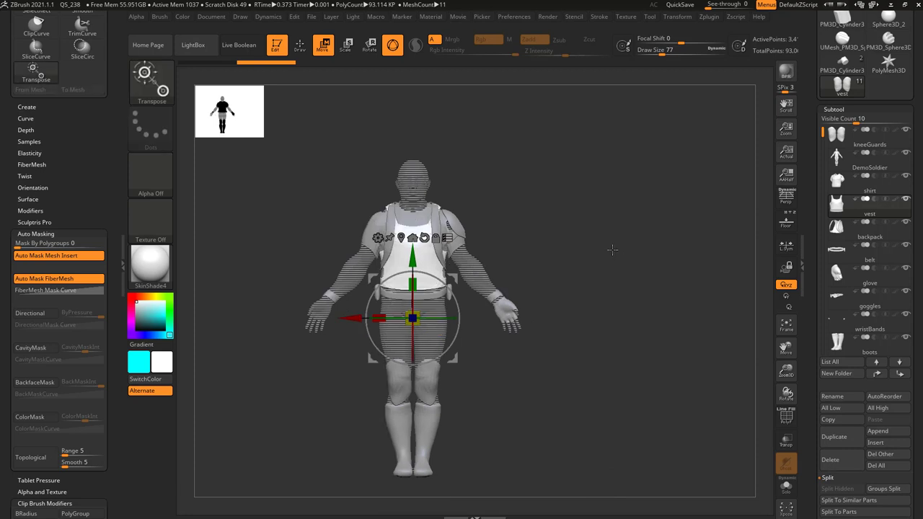
Mask the upper part of the vest and try transforming the selected subtools with that mask
{"action": "mouse_move", "coordinate": [554, 150]}
{"action": "left_mouse_down", "text": "ctrl"}
{"action": "mouse_move", "coordinate": [357, 235]}
{"action": "mouse_move", "coordinate": [356, 248]}
{"action": "left_mouse_up", "text": "ctrl"}
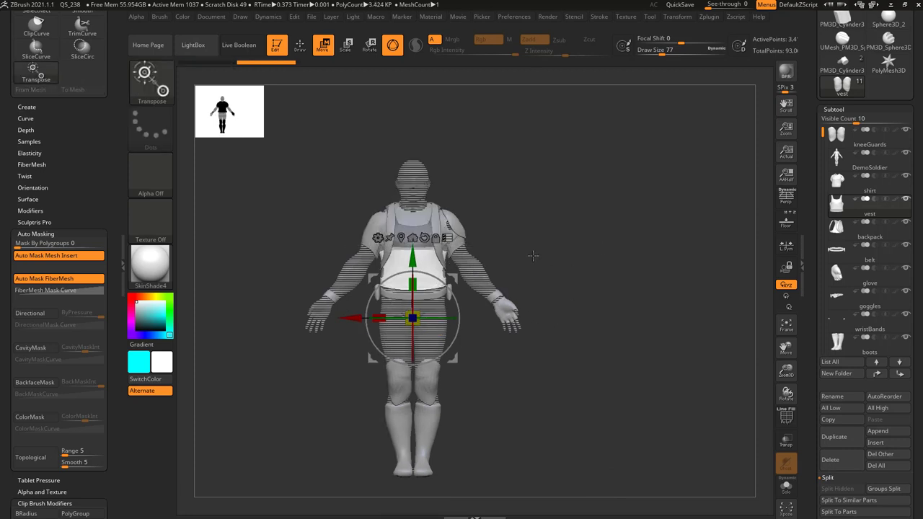
{"action": "left_click_drag", "start_coordinate": [412, 317], "coordinate": [364, 334]}
{"action": "left_click_drag", "start_coordinate": [408, 299], "coordinate": [518, 378]}
{"action": "key", "text": "ctrl+z"}
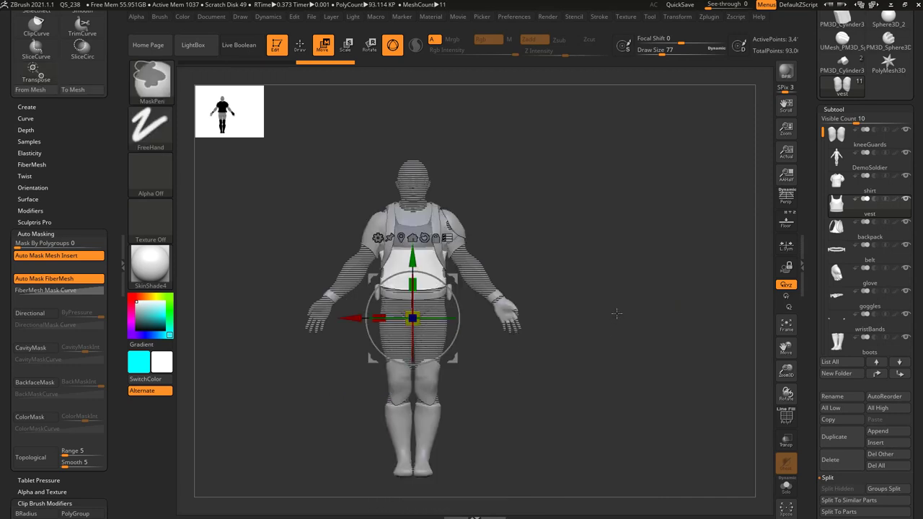
Clear the vest's mask and turn off transforming of all selected subtools
{"action": "left_click_drag", "start_coordinate": [594, 200], "coordinate": [640, 248], "text": "ctrl"}
{"action": "key", "text": "q"}
{"action": "key", "text": "w"}
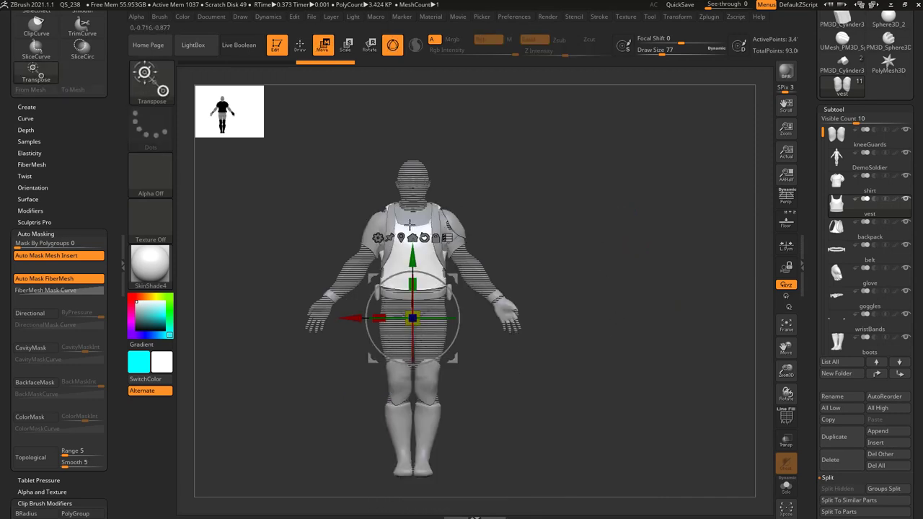
{"action": "left_click", "coordinate": [546, 237], "text": "ctrl"}
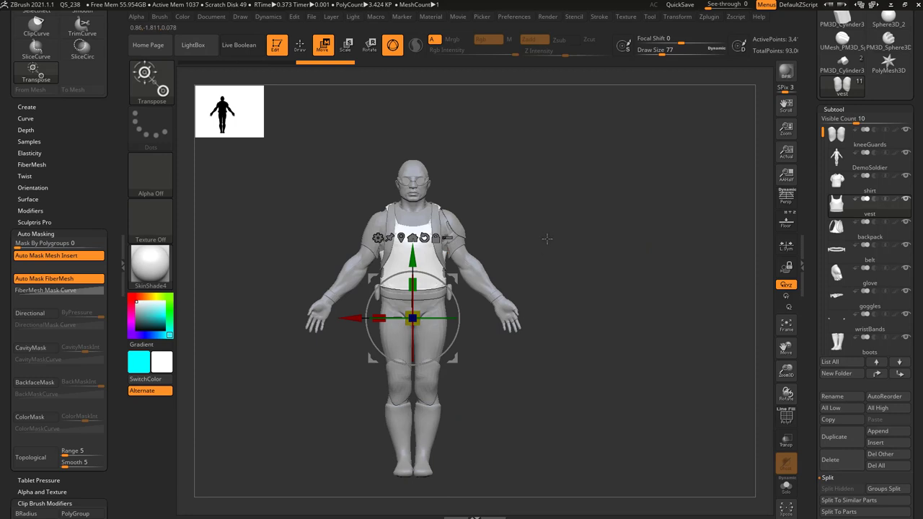
Select the DemoSoldier body, show it alone in Solo mode and mask everything except its left forearm
{"action": "left_click", "coordinate": [481, 269], "text": "alt"}
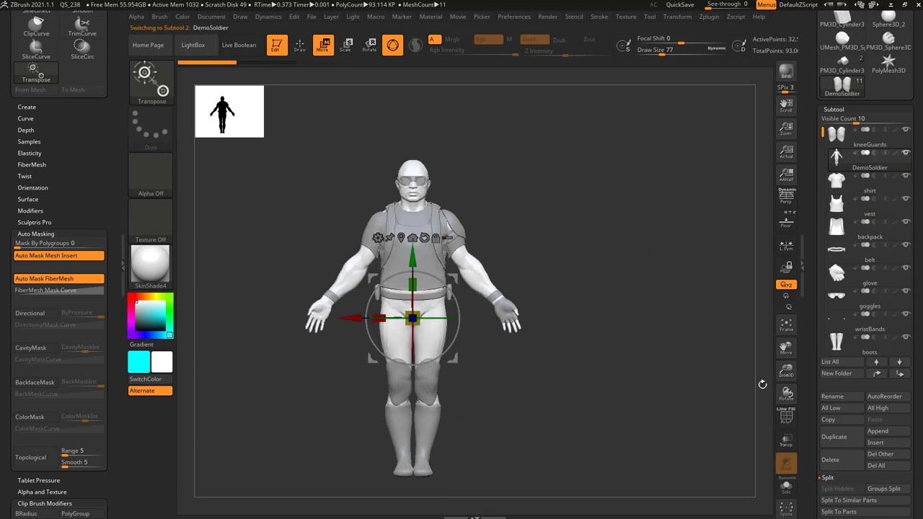
{"action": "left_click", "coordinate": [790, 490]}
{"action": "left_click_drag", "start_coordinate": [548, 245], "coordinate": [603, 271]}
{"action": "left_click_drag", "start_coordinate": [573, 309], "coordinate": [529, 322]}
{"action": "left_click_drag", "start_coordinate": [606, 263], "coordinate": [367, 303]}
Reposition the gizmo to the elbow and reorient it to the unmasked forearm
{"action": "left_click", "coordinate": [434, 317], "text": "alt"}
{"action": "left_click_drag", "start_coordinate": [440, 315], "coordinate": [579, 264]}
{"action": "left_click_drag", "start_coordinate": [472, 290], "coordinate": [505, 264]}
{"action": "left_click_drag", "start_coordinate": [548, 297], "coordinate": [596, 261]}
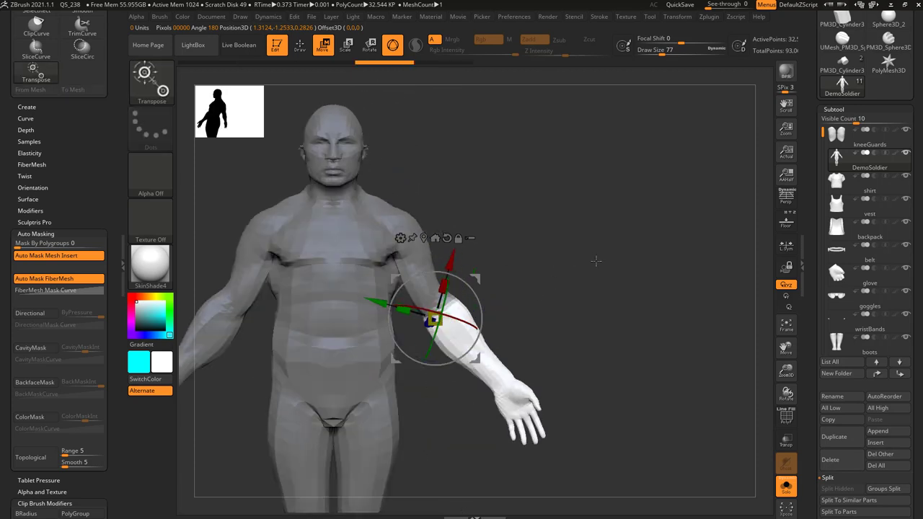
Try rotating the unmasked forearm around the elbow with the gizmo
{"action": "left_click_drag", "start_coordinate": [472, 289], "coordinate": [476, 305]}
{"action": "left_click_drag", "start_coordinate": [546, 376], "coordinate": [476, 400]}
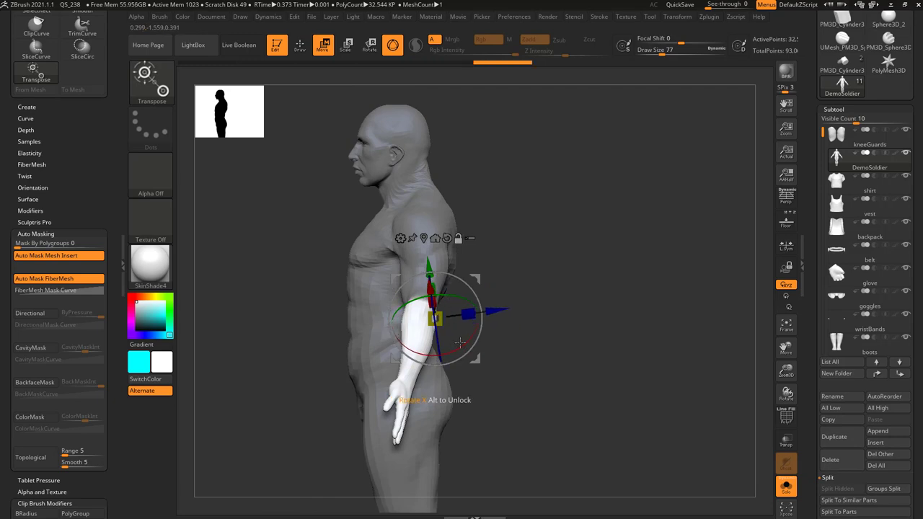
{"action": "left_click_drag", "start_coordinate": [562, 303], "coordinate": [469, 302]}
{"action": "left_click_drag", "start_coordinate": [447, 341], "coordinate": [385, 336]}
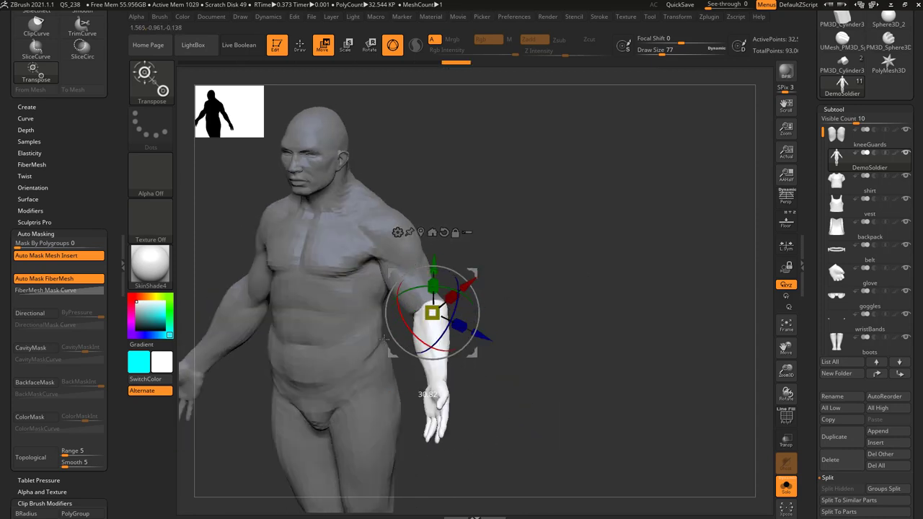
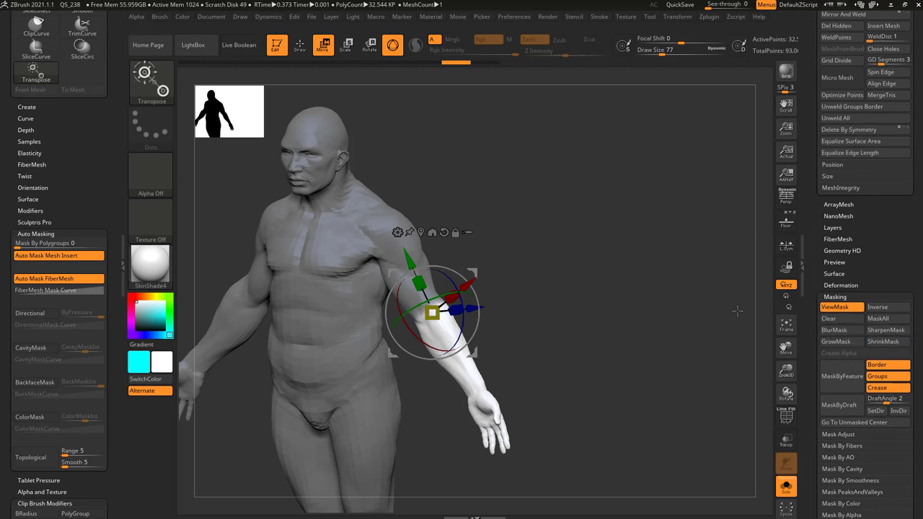
Blur the mask edge around the elbow to soften the transition to the unmasked forearm
{"action": "left_click_drag", "start_coordinate": [738, 311], "coordinate": [717, 318]}
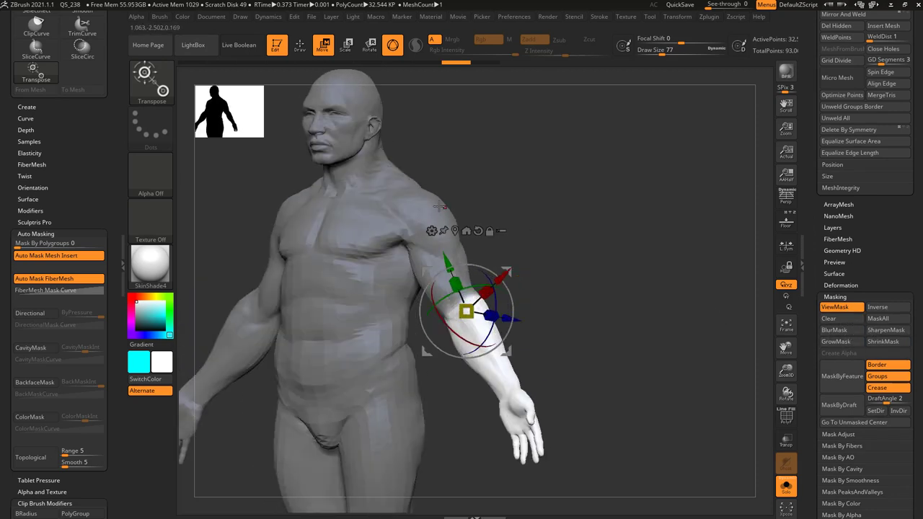
{"action": "left_click_drag", "start_coordinate": [419, 199], "coordinate": [418, 199], "text": "ctrl"}
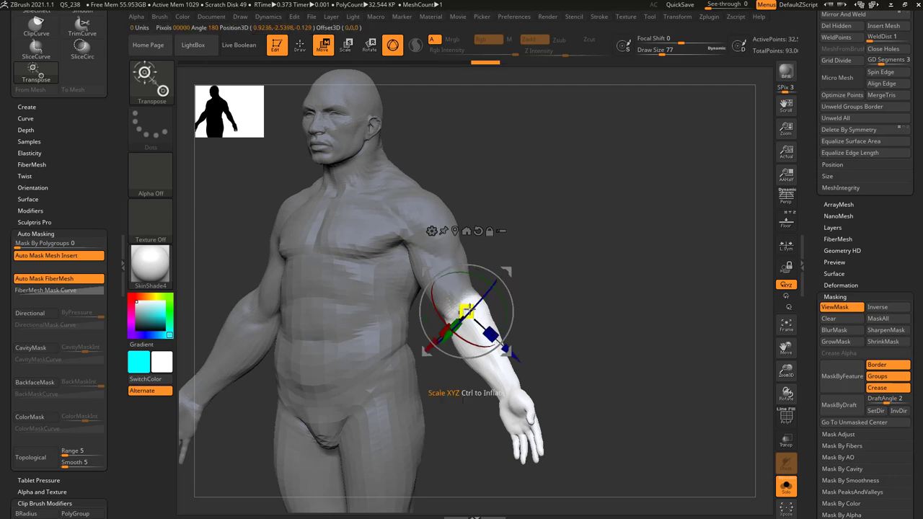
{"action": "left_click_drag", "start_coordinate": [566, 353], "coordinate": [462, 351]}
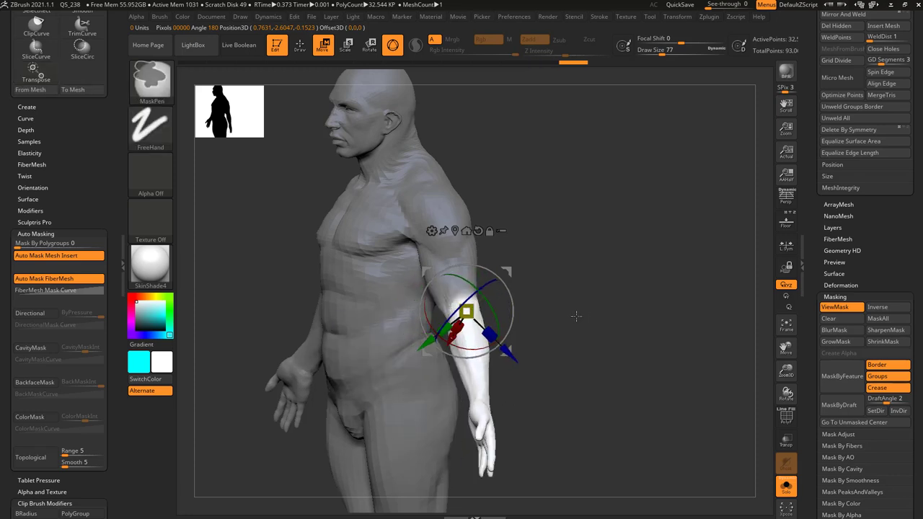
Clear the forearm mask from the DemoSoldier body, leaving the forearm in its original pose
{"action": "left_click_drag", "start_coordinate": [519, 338], "coordinate": [552, 324]}
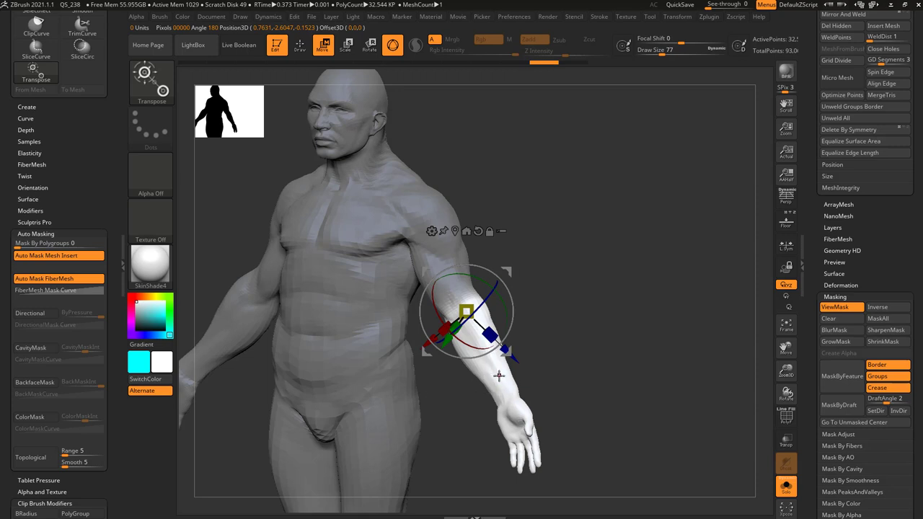
{"action": "key", "text": "q"}
{"action": "key", "text": "ctrl"}
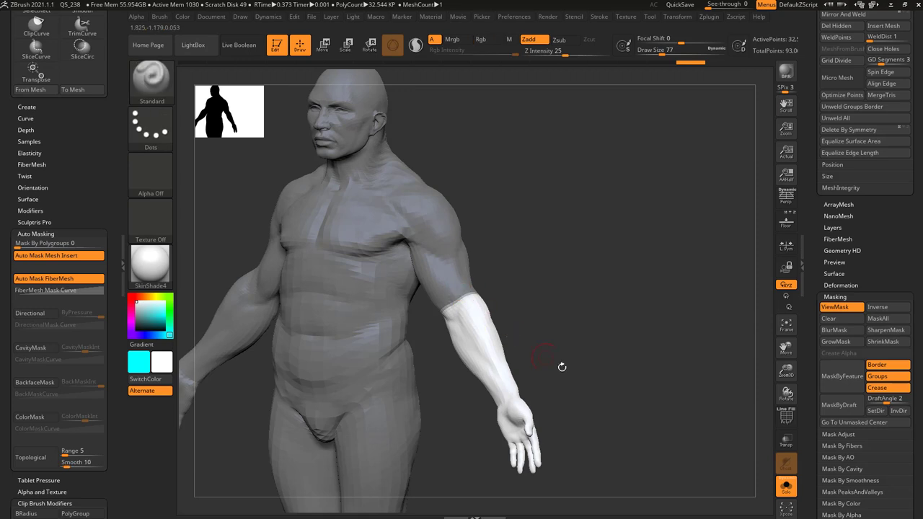
{"action": "key", "text": "w"}
{"action": "left_click_drag", "start_coordinate": [567, 378], "coordinate": [386, 339]}
{"action": "mouse_move", "coordinate": [551, 375]}
{"action": "left_mouse_down"}
{"action": "mouse_move", "coordinate": [515, 389]}
{"action": "mouse_move", "coordinate": [567, 373]}
{"action": "mouse_move", "coordinate": [597, 344]}
{"action": "mouse_move", "coordinate": [566, 325]}
{"action": "mouse_move", "coordinate": [569, 288]}
{"action": "mouse_move", "coordinate": [610, 357]}
{"action": "left_mouse_up"}
{"action": "key", "text": "ctrl+z"}
{"action": "key", "text": "q"}
{"action": "key", "text": "w"}
{"action": "left_click_drag", "start_coordinate": [507, 272], "coordinate": [356, 305], "text": "alt"}
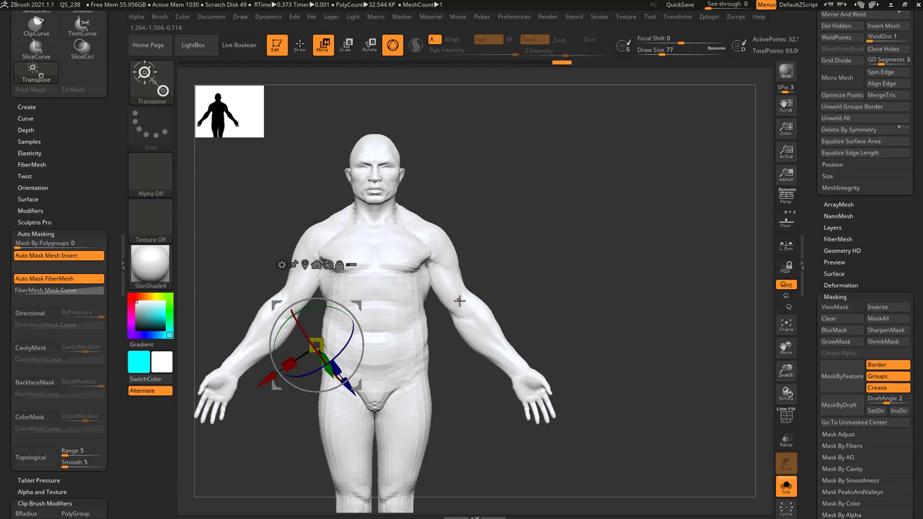
Mask the body along the left arm so only the hand stays unmasked, and align the gizmo with the forearm
{"action": "left_click_drag", "start_coordinate": [449, 280], "coordinate": [455, 292], "text": "ctrl"}
{"action": "left_click", "coordinate": [542, 394], "text": "ctrl"}
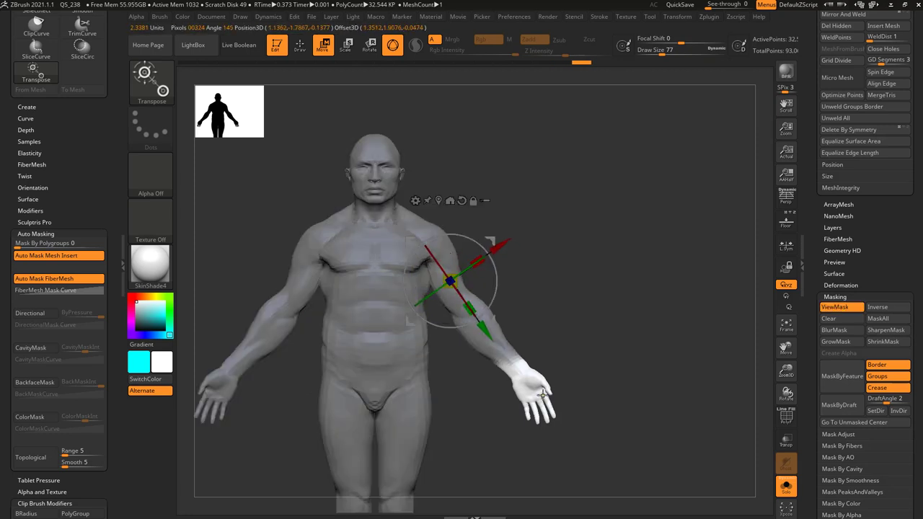
{"action": "left_click", "coordinate": [501, 351]}
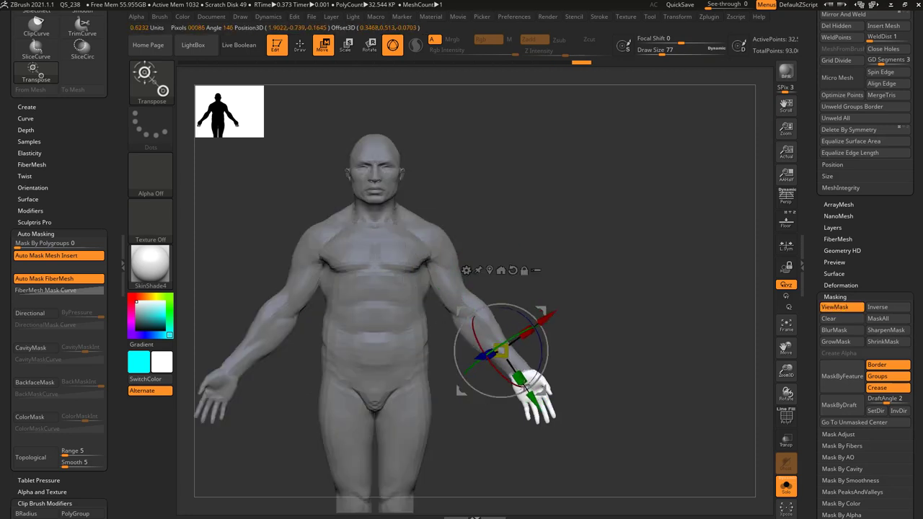
{"action": "left_click_drag", "start_coordinate": [528, 386], "coordinate": [527, 385], "text": "ctrl"}
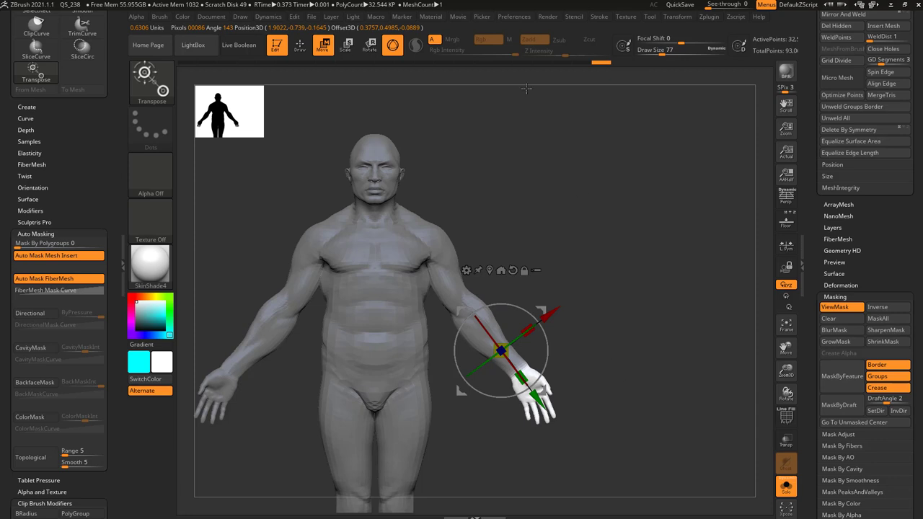
Set Mask Blur Strength to 72 in the Transpose preferences
{"action": "left_click", "coordinate": [513, 16]}
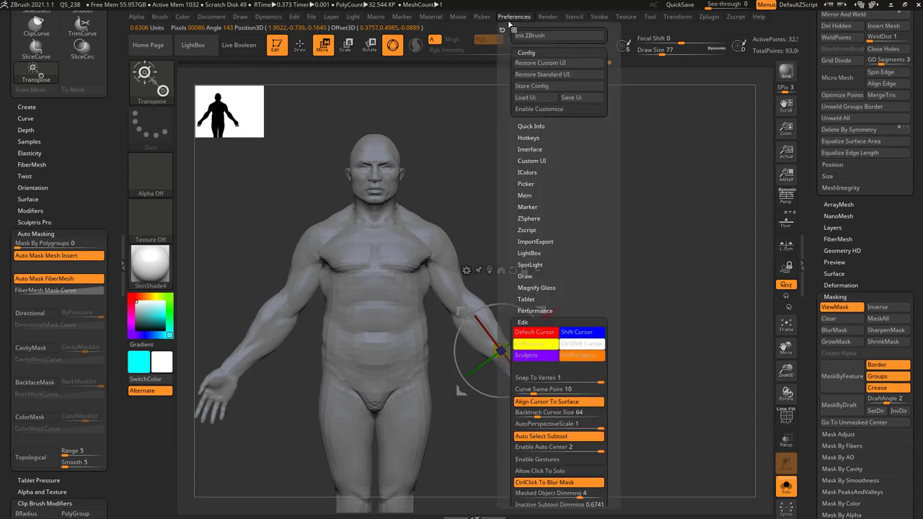
{"action": "left_click", "coordinate": [523, 321]}
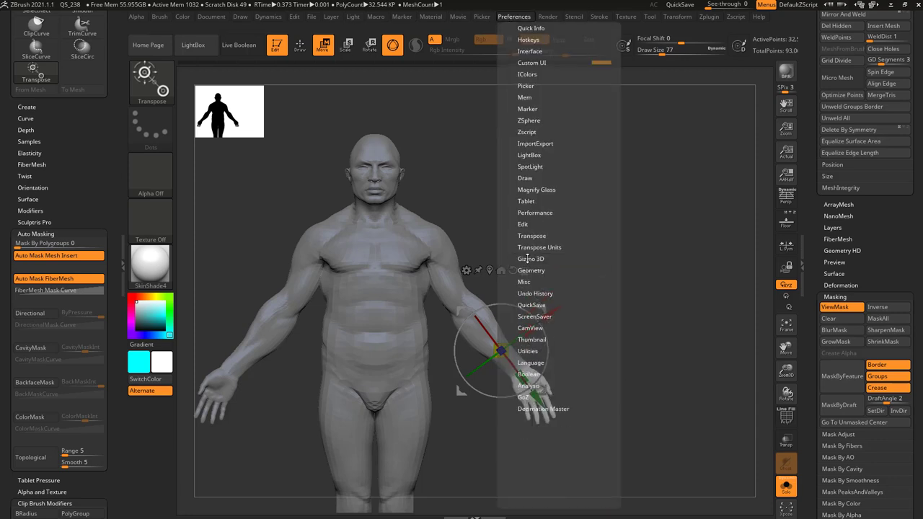
{"action": "left_click", "coordinate": [533, 236]}
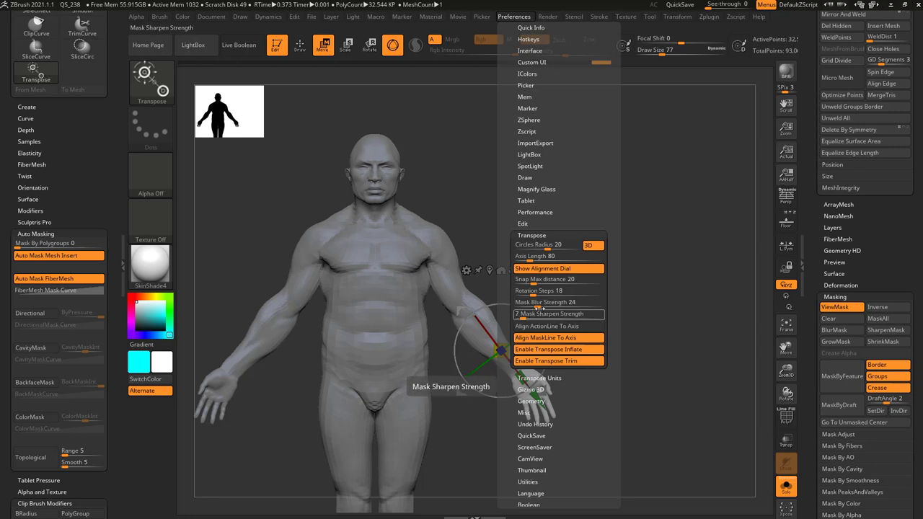
{"action": "left_click_drag", "start_coordinate": [542, 304], "coordinate": [579, 306]}
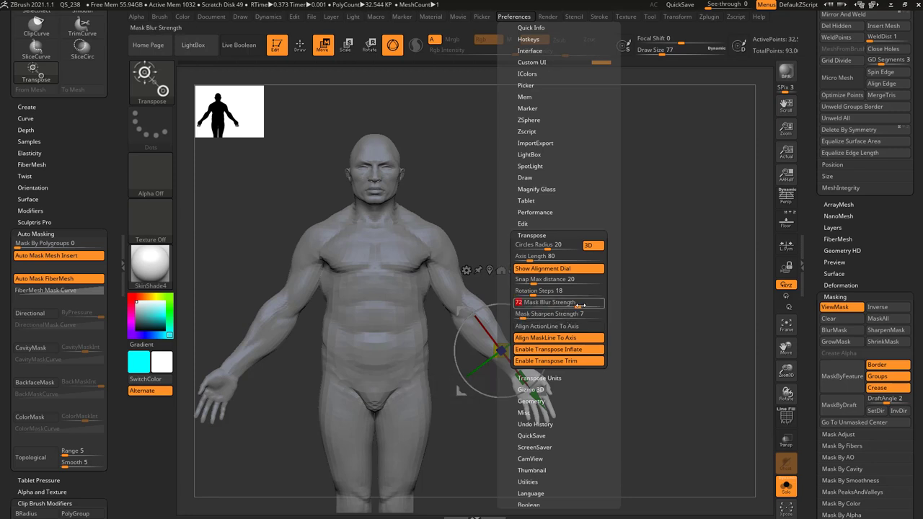
{"action": "left_click_drag", "start_coordinate": [668, 282], "coordinate": [649, 281]}
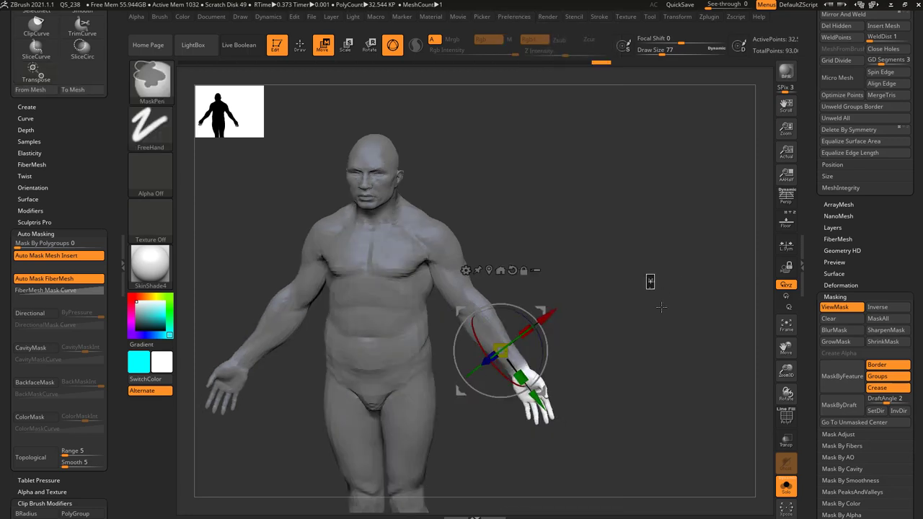
Remask everything except the left hand and try bending the hand at the wrist with the stronger mask blur
{"action": "key", "text": "ctrl+h"}
{"action": "left_click_drag", "start_coordinate": [534, 301], "coordinate": [463, 249]}
{"action": "left_click_drag", "start_coordinate": [490, 334], "coordinate": [526, 387], "text": "ctrl"}
{"action": "left_click_drag", "start_coordinate": [602, 317], "coordinate": [551, 333]}
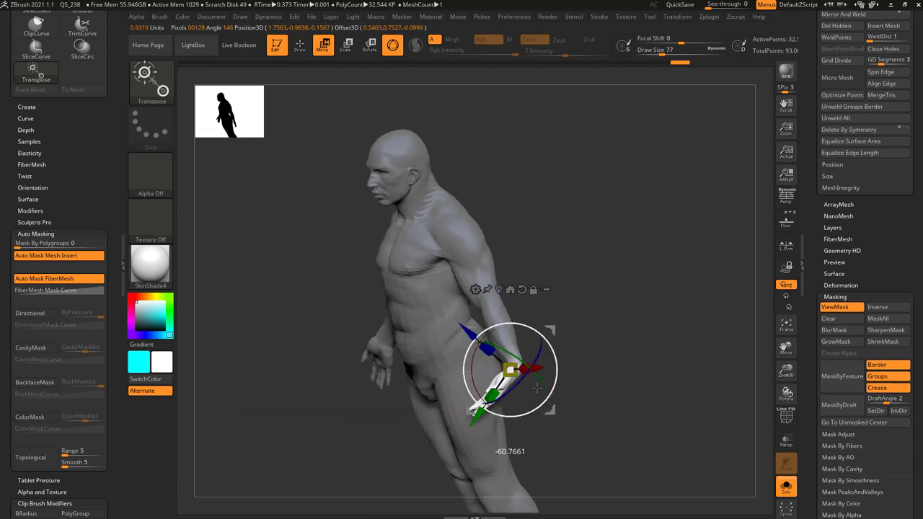
{"action": "left_click_drag", "start_coordinate": [596, 354], "coordinate": [620, 323]}
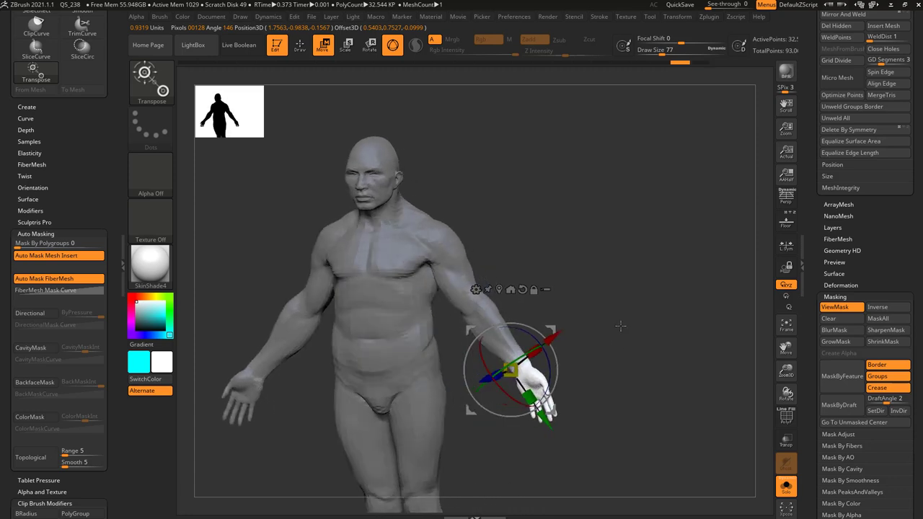
Clear the hand mask and set Mask Blur Strength to 12 in the Transpose preferences
{"action": "key", "text": "ctrl+h"}
{"action": "left_click", "coordinate": [516, 17]}
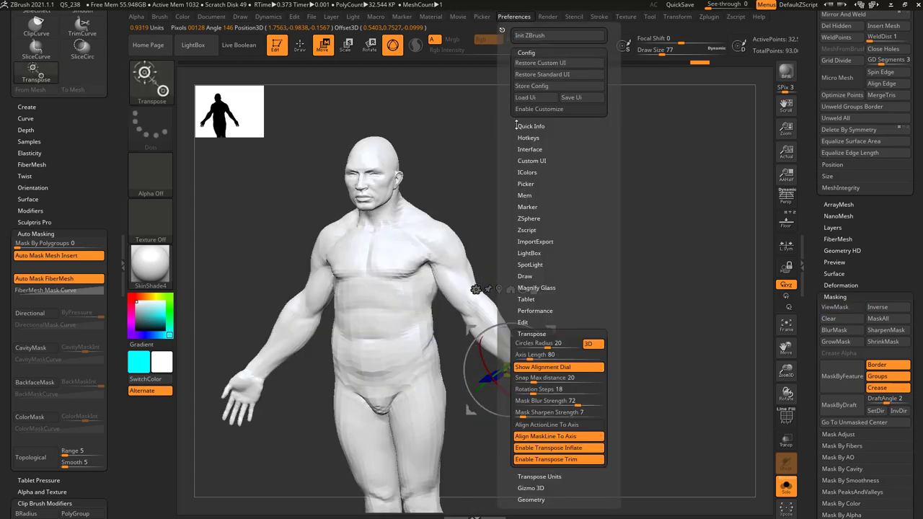
{"action": "left_click_drag", "start_coordinate": [577, 404], "coordinate": [539, 405]}
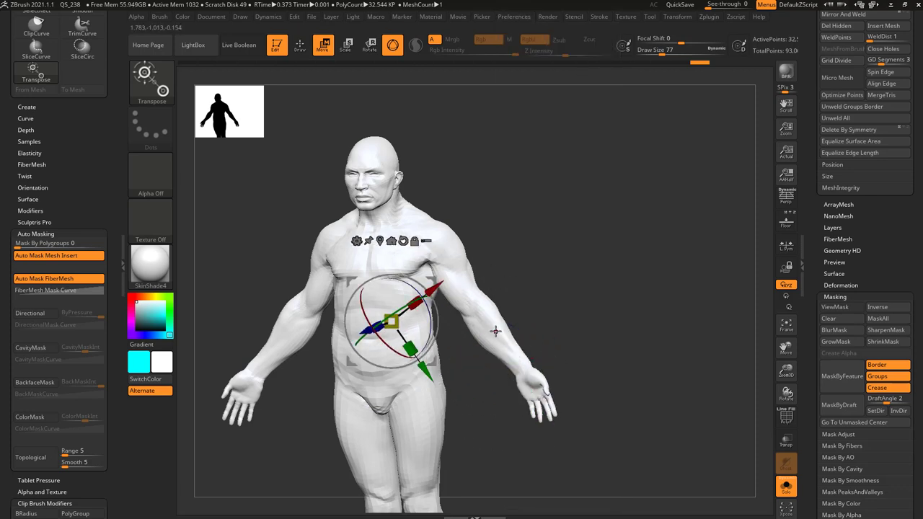
Mask all but the left hand using the weaker blur, try rotating it at the wrist, and undo the attempt
{"action": "left_click_drag", "start_coordinate": [494, 331], "coordinate": [531, 387], "text": "ctrl"}
{"action": "left_click_drag", "start_coordinate": [614, 376], "coordinate": [555, 411]}
{"action": "left_click_drag", "start_coordinate": [558, 356], "coordinate": [519, 402]}
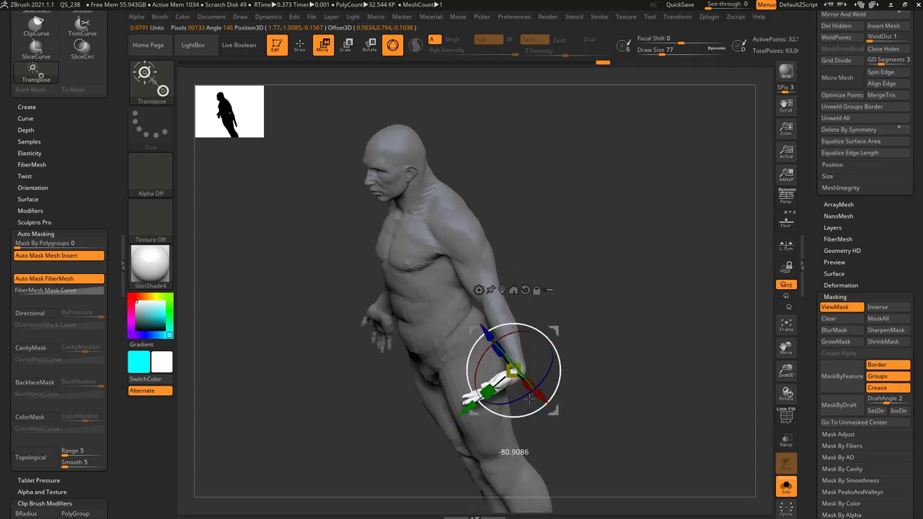
{"action": "key", "text": "q"}
{"action": "mouse_move", "coordinate": [597, 380]}
{"action": "left_mouse_down"}
{"action": "mouse_move", "coordinate": [566, 374]}
{"action": "mouse_move", "coordinate": [603, 346]}
{"action": "mouse_move", "coordinate": [613, 285]}
{"action": "left_mouse_up"}
{"action": "key", "text": "ctrl+z"}
Set Mask Blur Strength to 37 in the Transpose preferences
{"action": "left_click", "coordinate": [513, 16]}
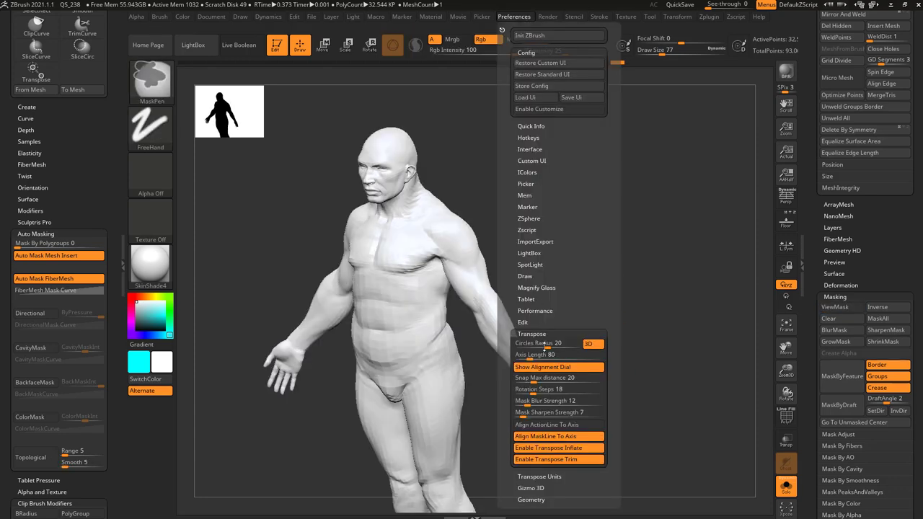
{"action": "left_click", "coordinate": [554, 402]}
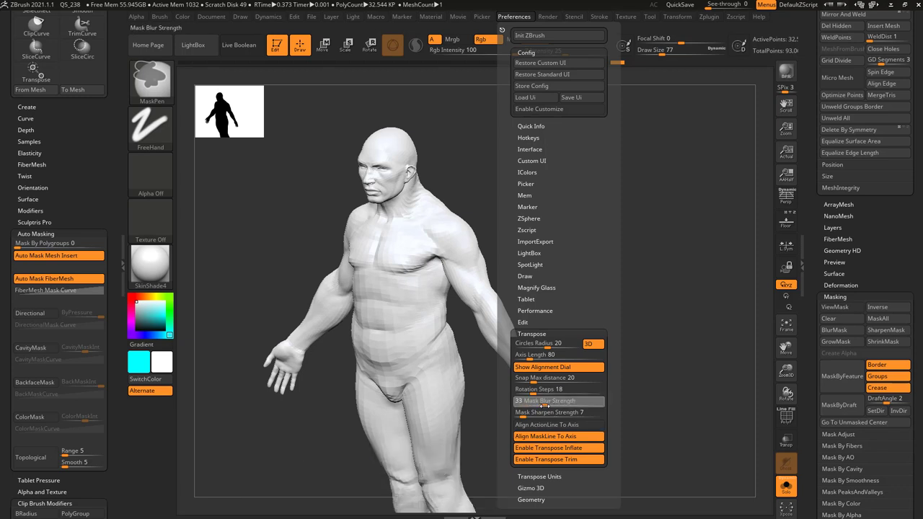
{"action": "left_click_drag", "start_coordinate": [547, 405], "coordinate": [549, 406]}
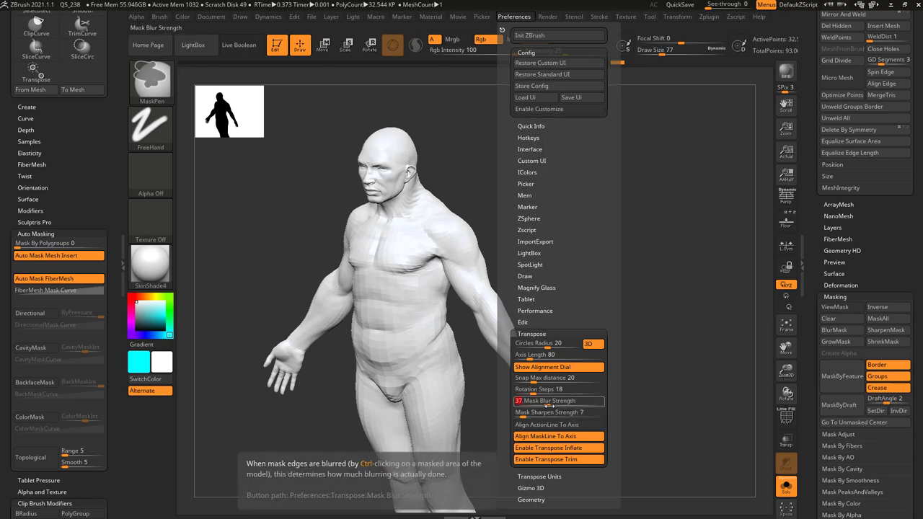
{"action": "left_click", "coordinate": [545, 341]}
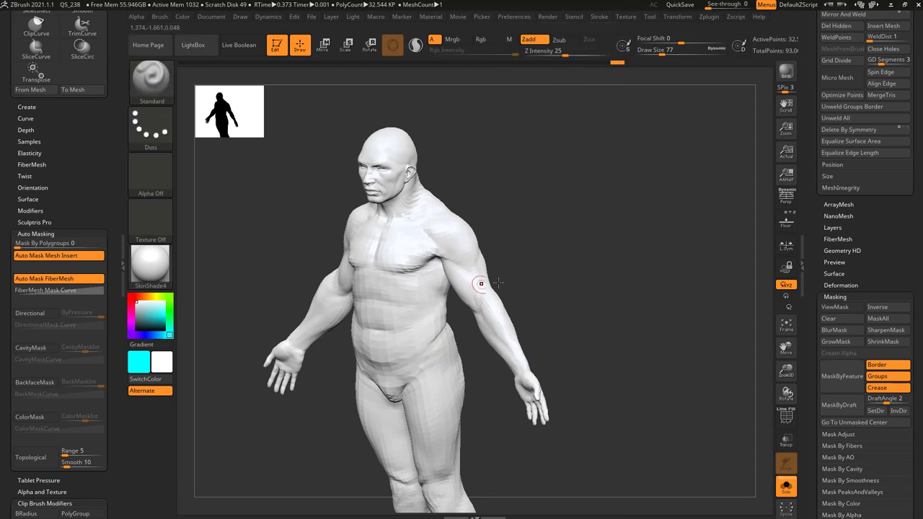
Place the gizmo on the left forearm and align it along the arm towards the hand
{"action": "left_click_drag", "start_coordinate": [506, 188], "coordinate": [486, 183]}
{"action": "left_click_drag", "start_coordinate": [531, 205], "coordinate": [634, 271]}
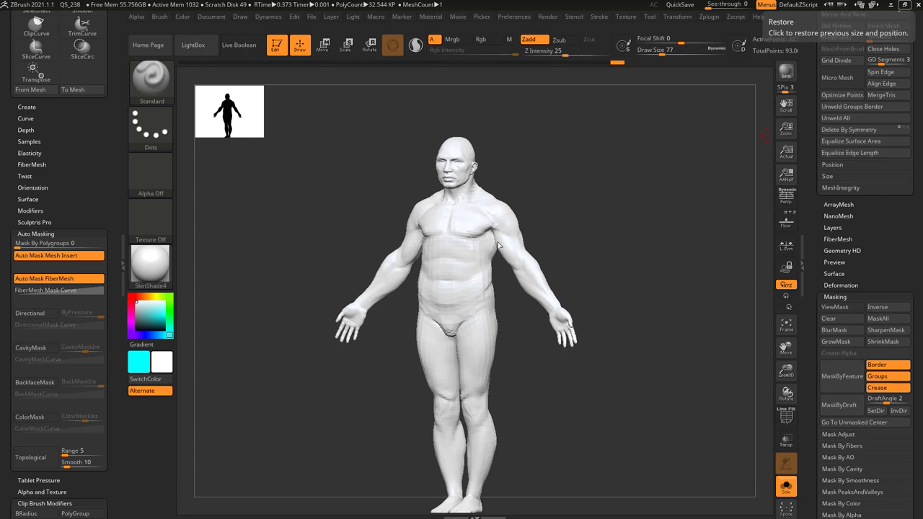
{"action": "left_click_drag", "start_coordinate": [555, 147], "coordinate": [559, 140]}
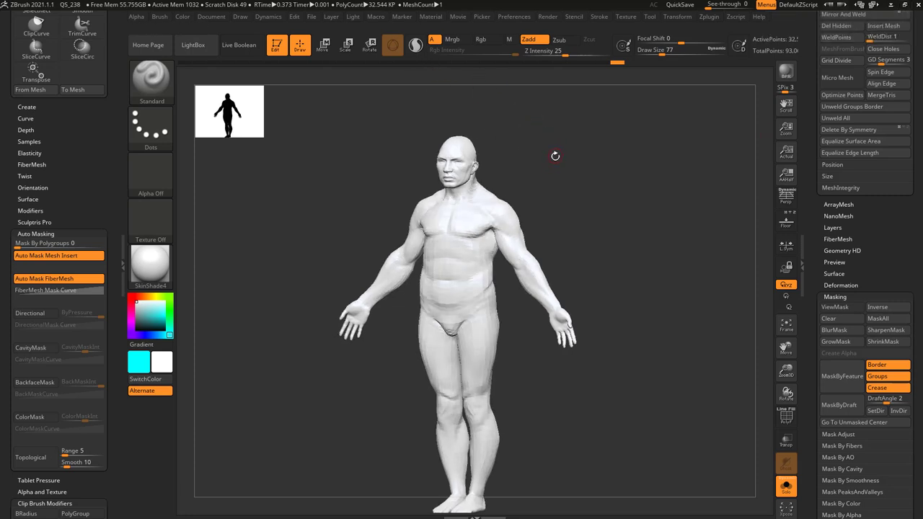
{"action": "key", "text": "w"}
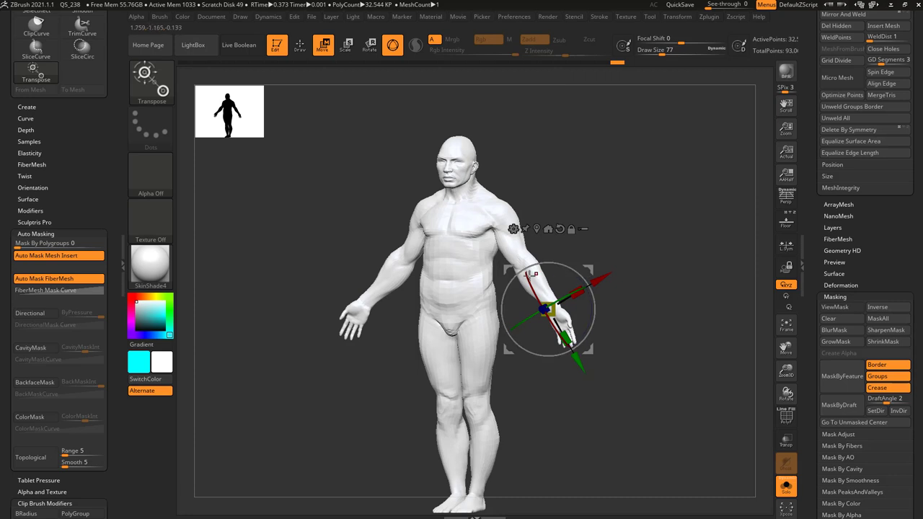
{"action": "left_click_drag", "start_coordinate": [667, 292], "coordinate": [627, 329]}
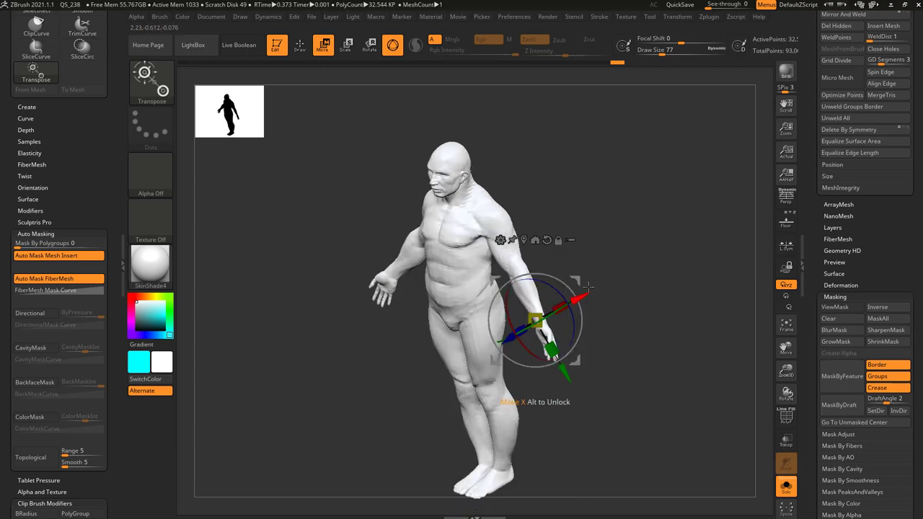
{"action": "right_click_drag", "start_coordinate": [588, 286], "coordinate": [645, 312]}
{"action": "right_click_drag", "start_coordinate": [620, 274], "coordinate": [643, 307], "text": "ctrl"}
{"action": "key", "text": "q"}
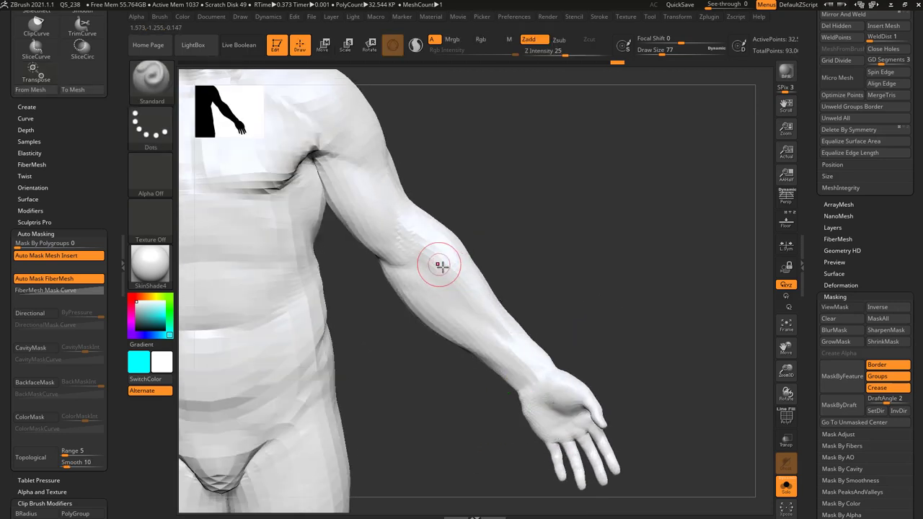
{"action": "key", "text": "w"}
{"action": "left_click_drag", "start_coordinate": [428, 264], "coordinate": [427, 232]}
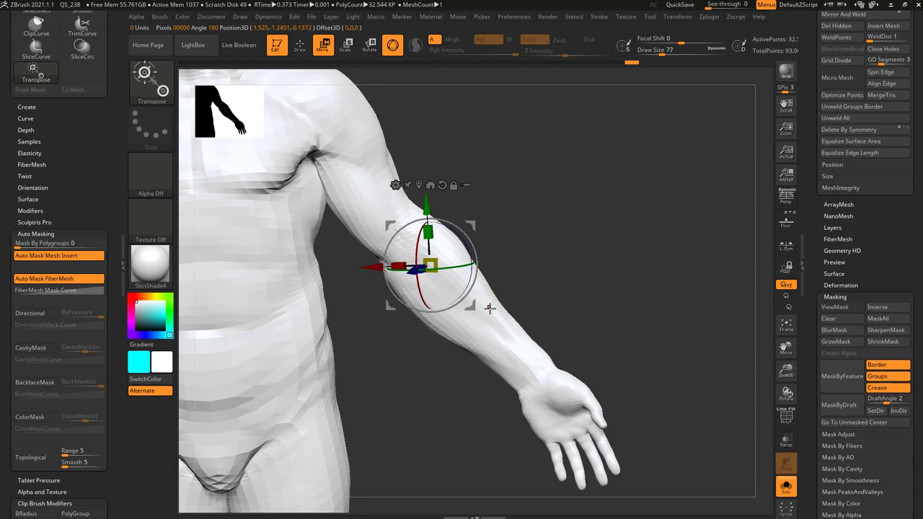
{"action": "left_click_drag", "start_coordinate": [489, 315], "coordinate": [534, 366]}
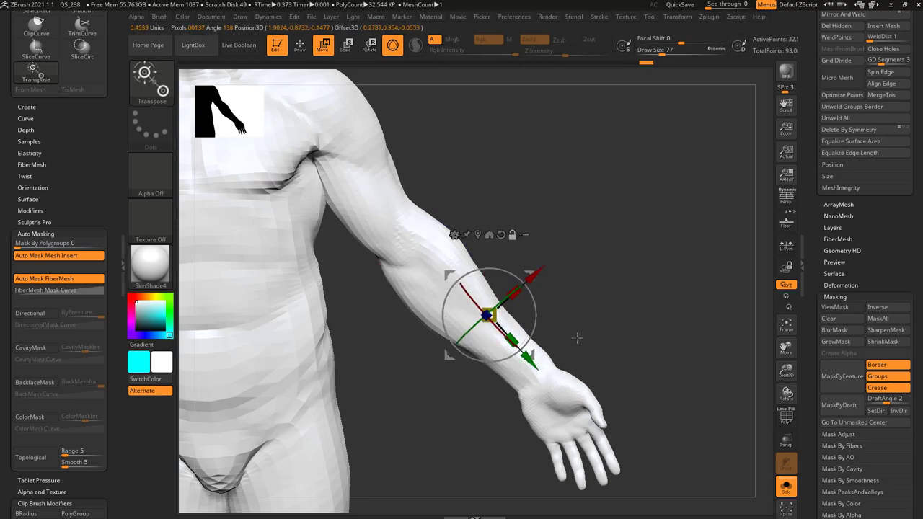
Review the mask blur and mask sharpen settings in the Transpose preferences
{"action": "mouse_move", "coordinate": [575, 245]}
{"action": "right_mouse_down", "text": "alt"}
{"action": "mouse_move", "coordinate": [651, 276]}
{"action": "mouse_move", "coordinate": [620, 284]}
{"action": "right_mouse_up", "text": "alt"}
{"action": "key", "text": "q"}
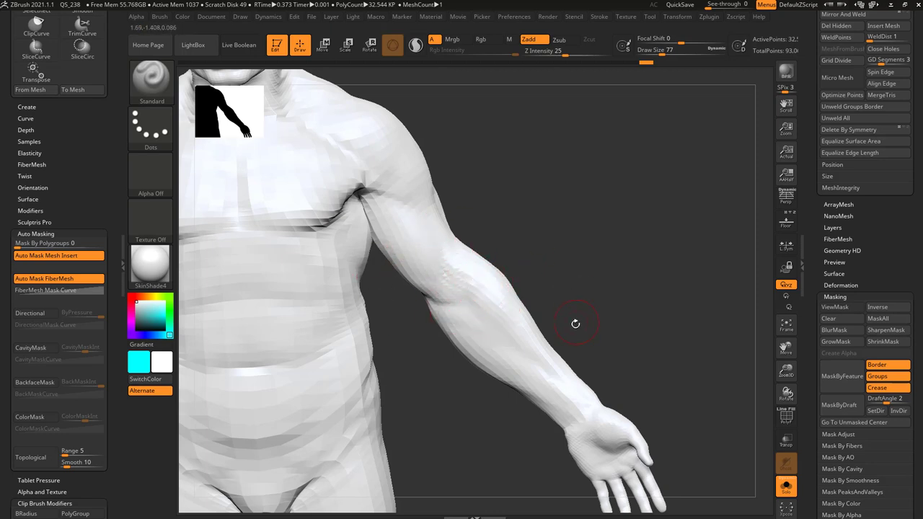
{"action": "mouse_move", "coordinate": [578, 292]}
{"action": "left_mouse_down"}
{"action": "mouse_move", "coordinate": [587, 280]}
{"action": "mouse_move", "coordinate": [565, 301]}
{"action": "left_mouse_up"}
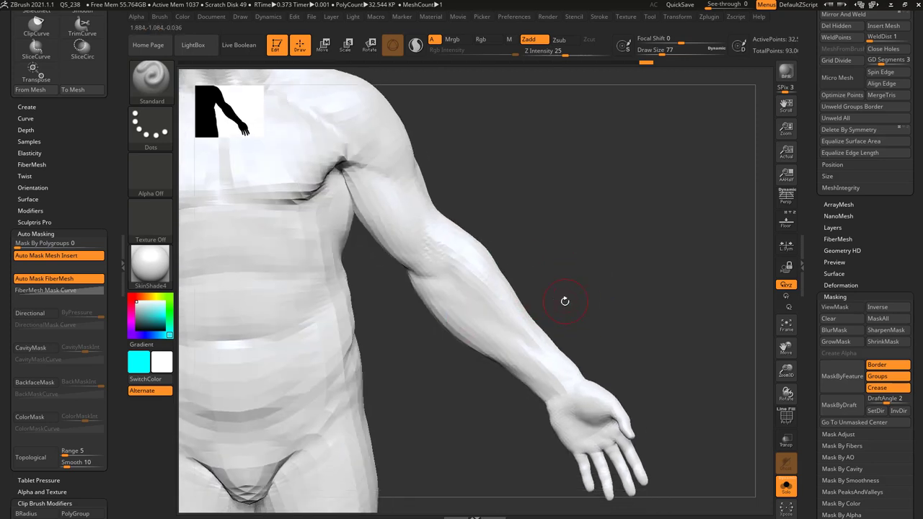
{"action": "key", "text": "w"}
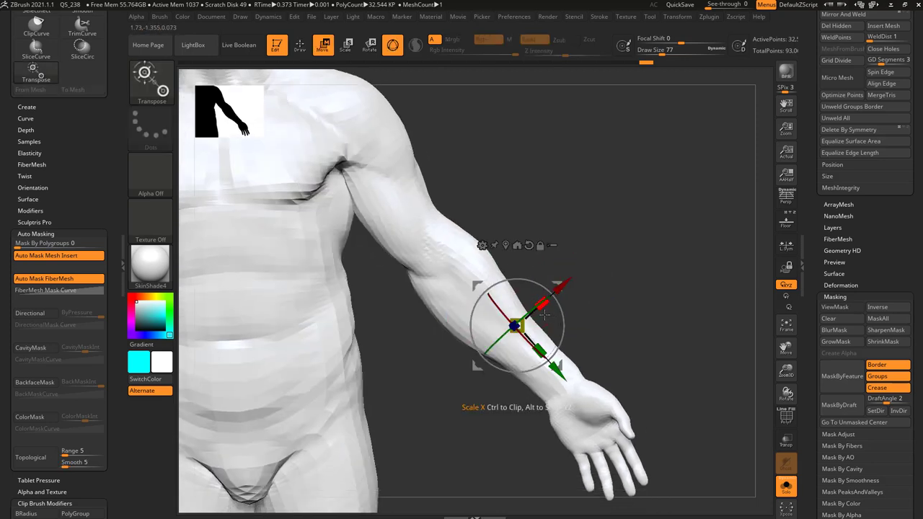
{"action": "left_click", "coordinate": [523, 18]}
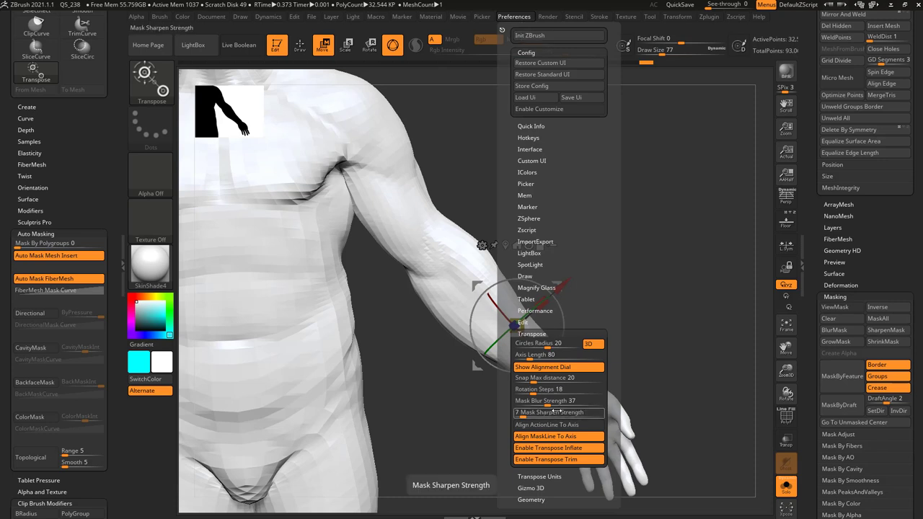
{"action": "left_click", "coordinate": [532, 333]}
{"action": "left_click", "coordinate": [530, 356]}
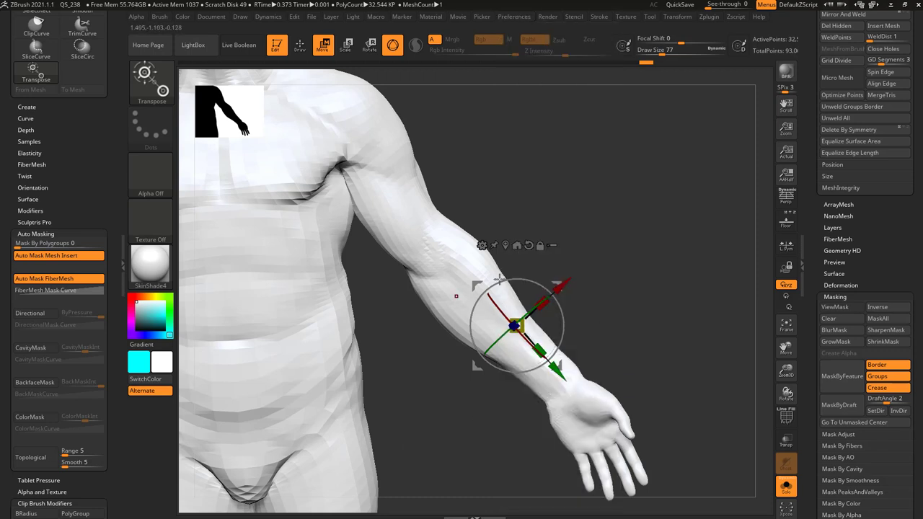
Reposition the gizmo along the left arm and mask the body down to the elbow, leaving the forearm and hand unmasked
{"action": "left_click", "coordinate": [440, 278]}
{"action": "left_click", "coordinate": [504, 329]}
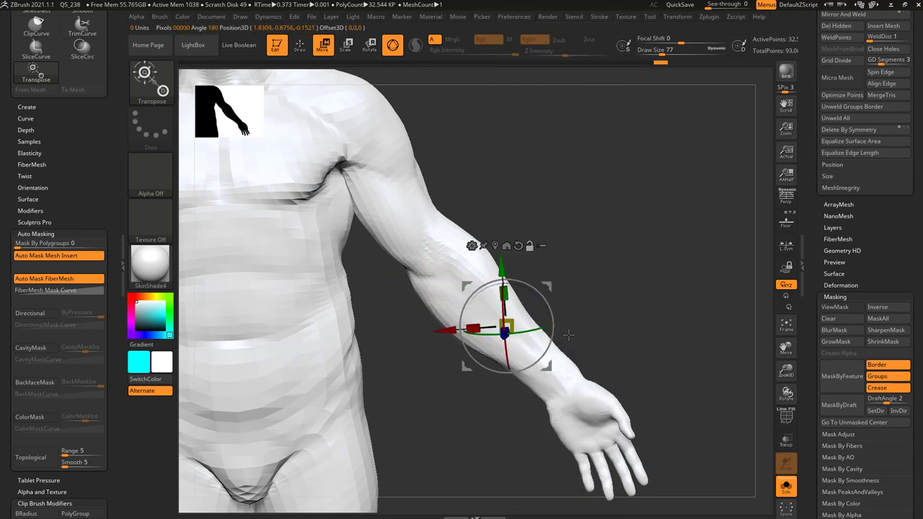
{"action": "left_click_drag", "start_coordinate": [457, 265], "coordinate": [503, 293]}
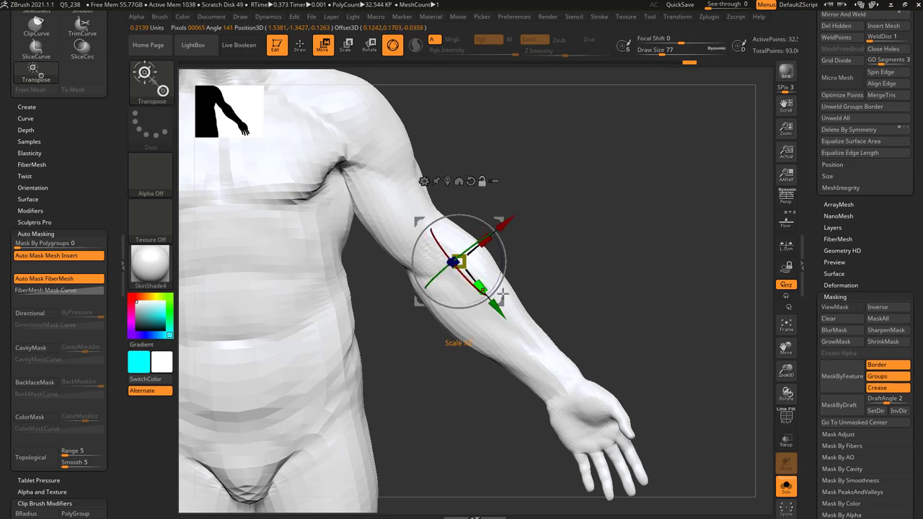
{"action": "left_click_drag", "start_coordinate": [408, 237], "coordinate": [472, 303], "text": "ctrl"}
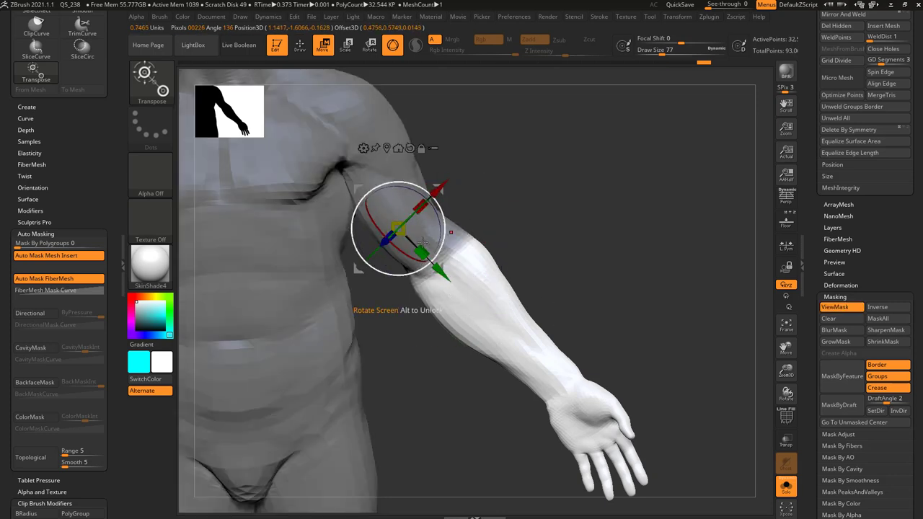
Hide the mask display on the body and re-aim the gizmo along the left arm
{"action": "key", "text": "ctrl+h"}
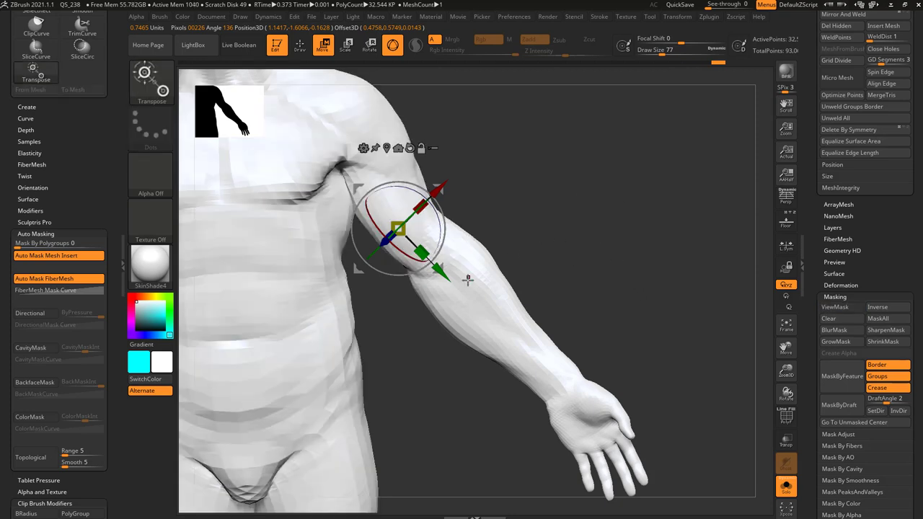
{"action": "left_click_drag", "start_coordinate": [463, 281], "coordinate": [484, 309], "text": "alt"}
Switch the active tool to Cylinder3D, convert it to a PolyMesh3D and display its polyframe
{"action": "left_click_drag", "start_coordinate": [809, 219], "coordinate": [822, 383]}
{"action": "left_click", "coordinate": [837, 142]}
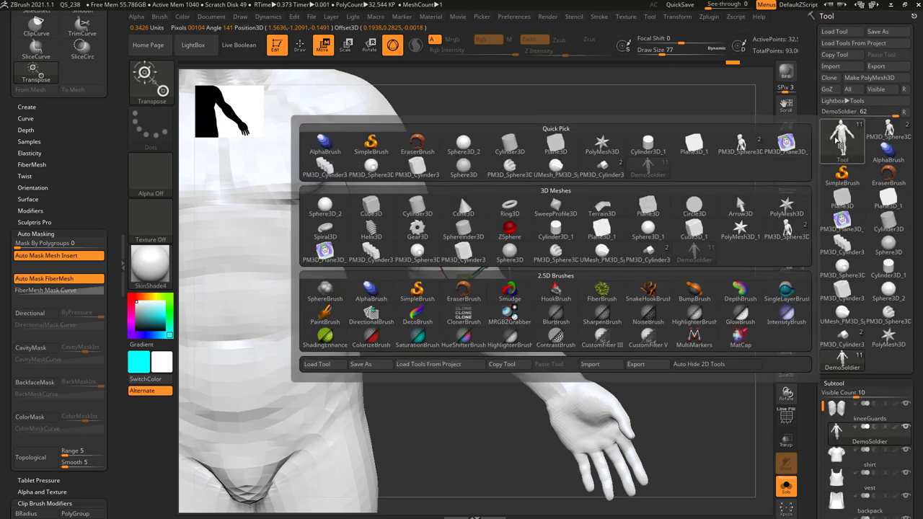
{"action": "left_click", "coordinate": [417, 209]}
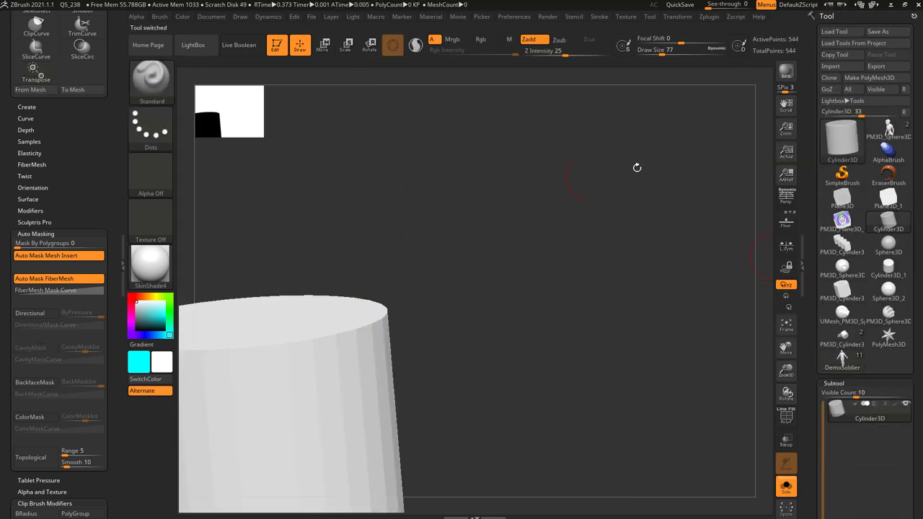
{"action": "left_click", "coordinate": [879, 78]}
{"action": "key", "text": "f"}
{"action": "left_click", "coordinate": [786, 416]}
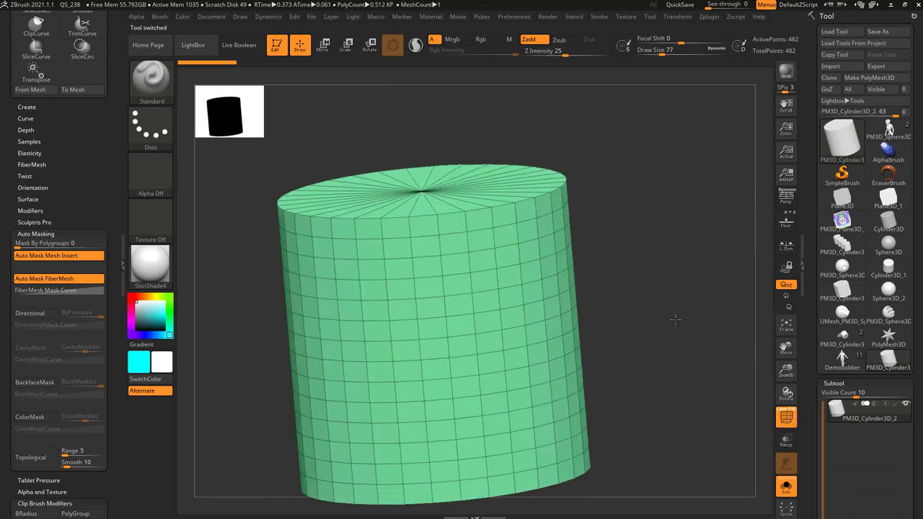
Place the gizmo at the centre vertex of the cylinder's top cap and try different axis alignments across the cap
{"action": "left_click_drag", "start_coordinate": [675, 319], "coordinate": [657, 258]}
{"action": "key", "text": "w"}
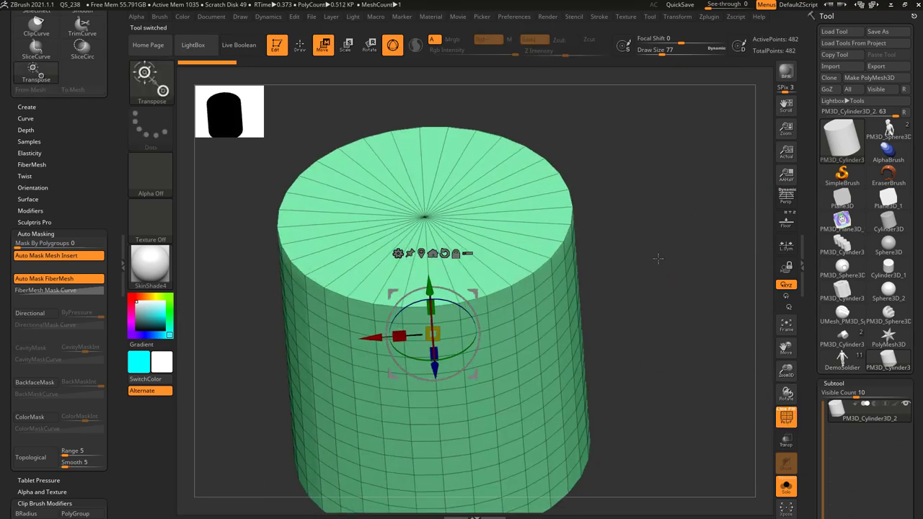
{"action": "left_click", "coordinate": [424, 217]}
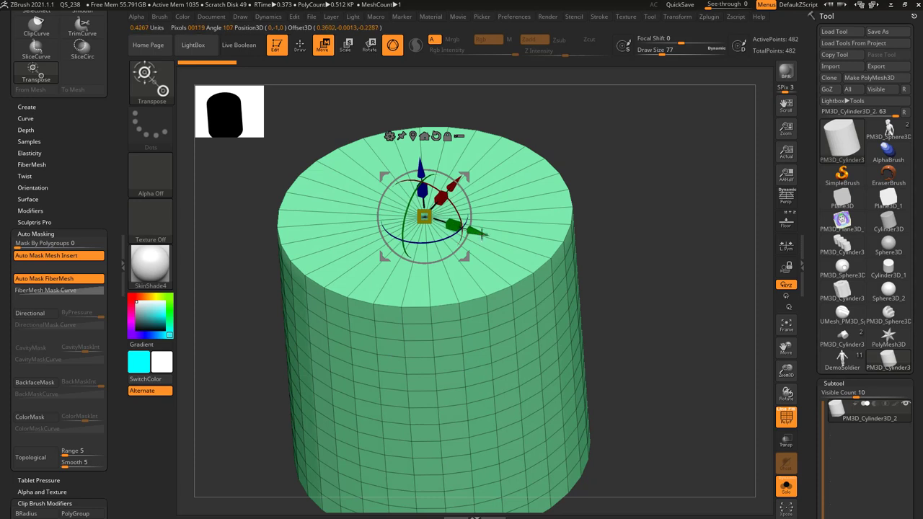
{"action": "left_click_drag", "start_coordinate": [545, 198], "coordinate": [428, 219]}
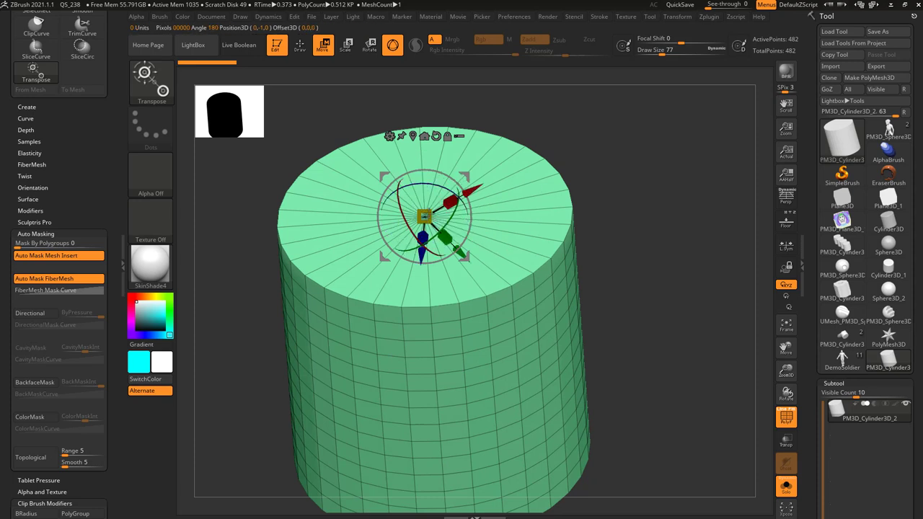
{"action": "left_click_drag", "start_coordinate": [454, 249], "coordinate": [544, 243], "text": "alt"}
{"action": "left_click_drag", "start_coordinate": [671, 310], "coordinate": [607, 286], "text": "alt"}
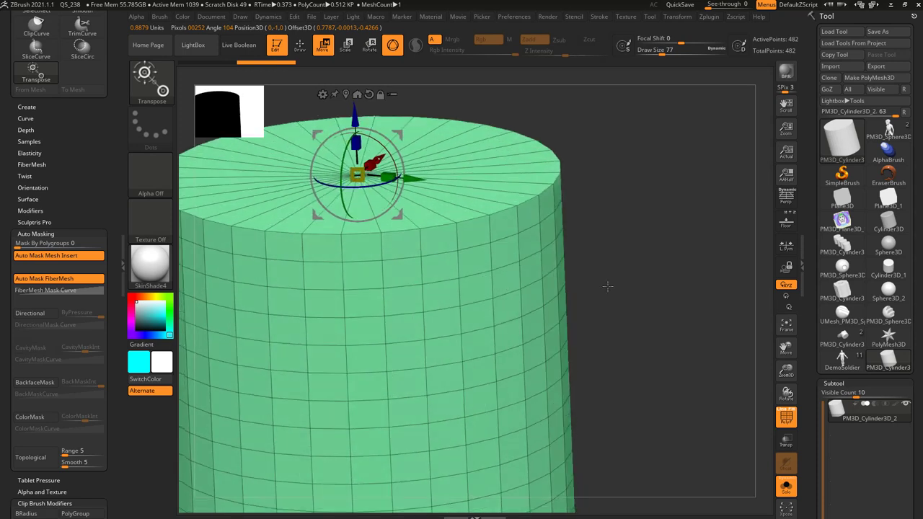
Move the gizmo to a point on the cylinder's side near the upper rim and re-aim its axis across the side faces
{"action": "left_click", "coordinate": [491, 271]}
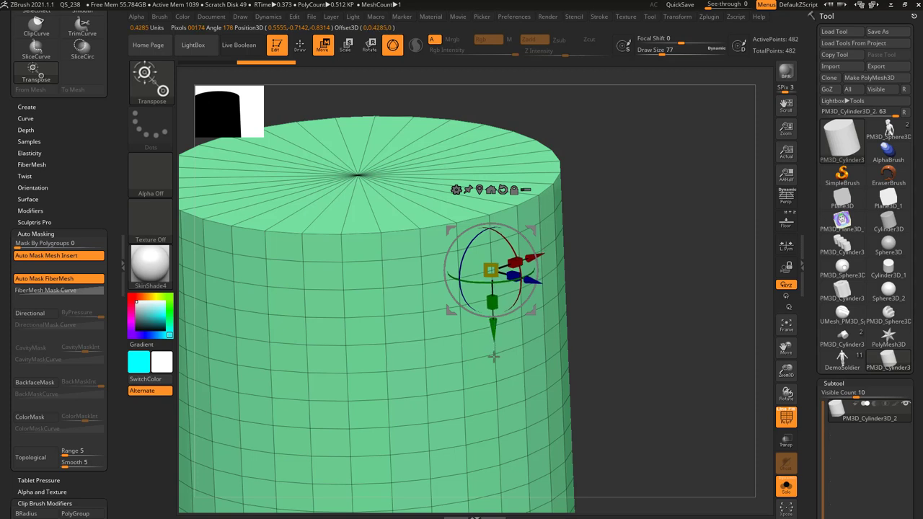
{"action": "left_click_drag", "start_coordinate": [495, 353], "coordinate": [466, 362]}
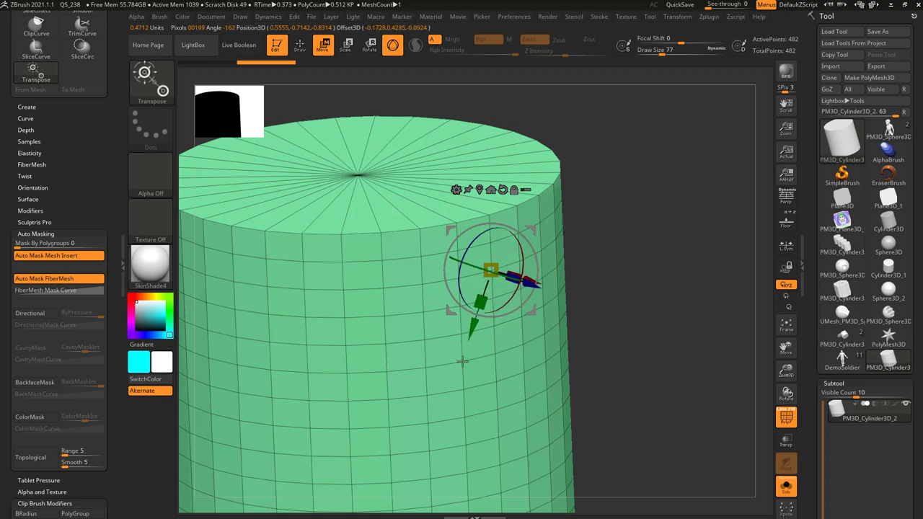
{"action": "left_click_drag", "start_coordinate": [461, 362], "coordinate": [422, 314]}
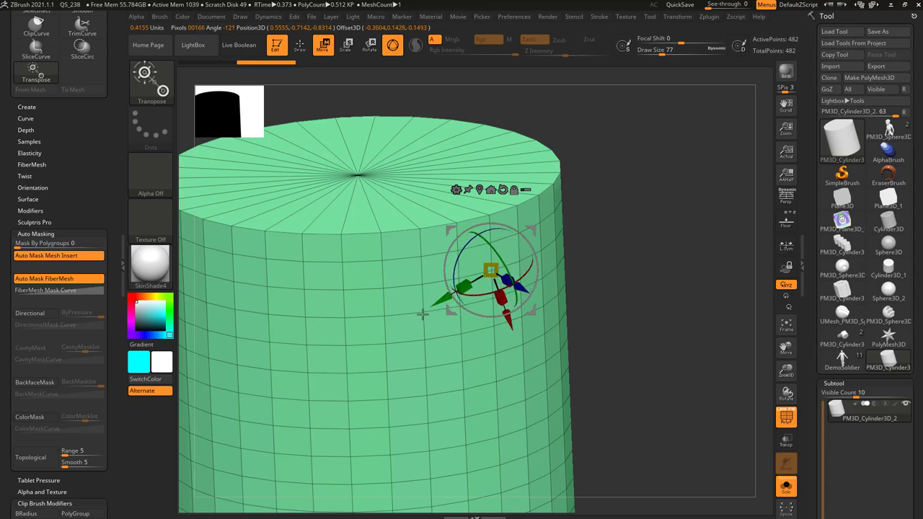